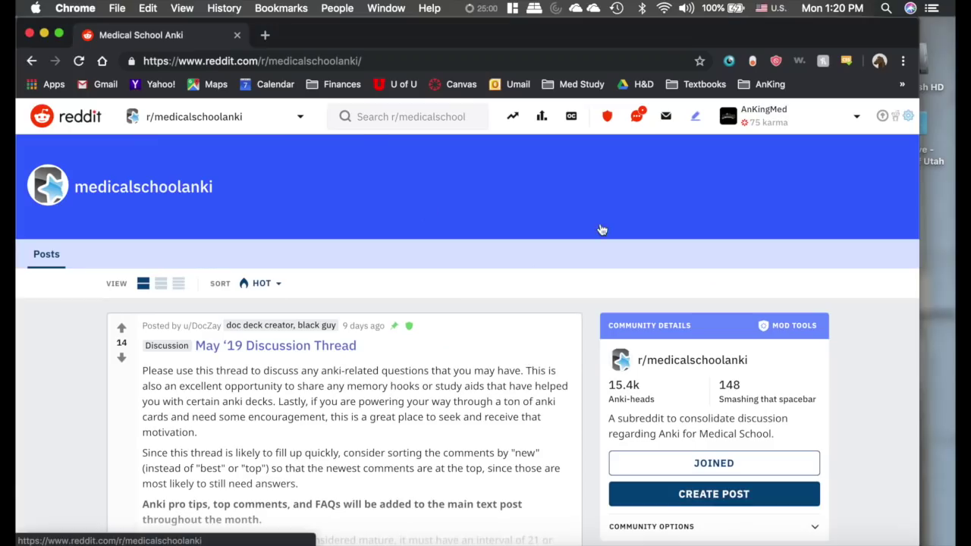
- Look through the r/medicalschoolanki page down to the Step I Decks list in its sidebar
scroll(567, 365, down, 5)
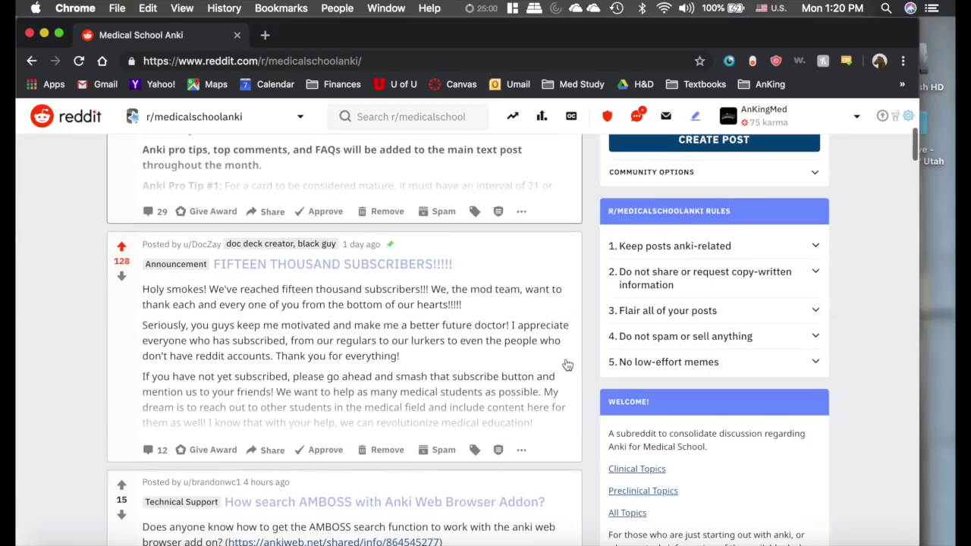
scroll(568, 362, down, 4)
scroll(567, 341, down, 8)
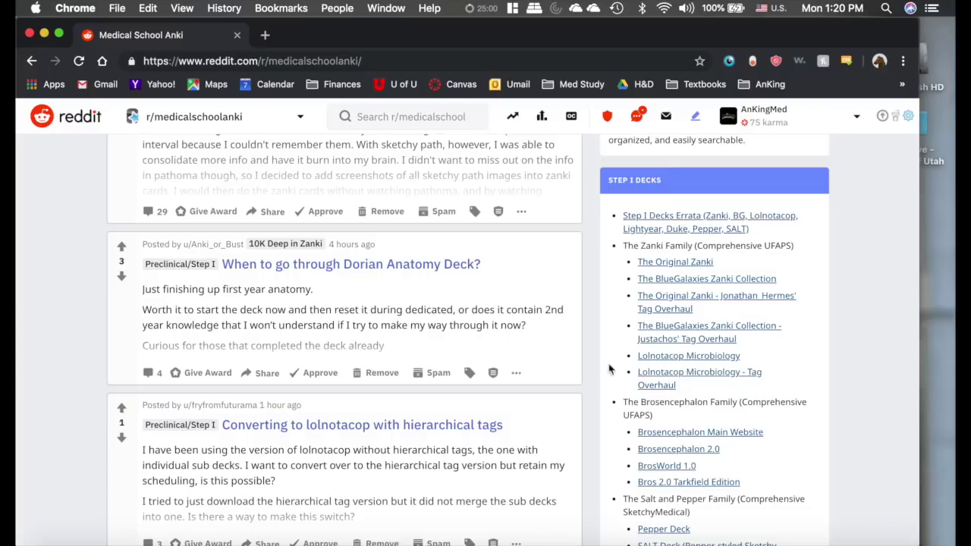
- Switch to Anki and expand the Zanki Step Decks deck to show its Pathoma chapter subdecks
key(ctrl+Left)
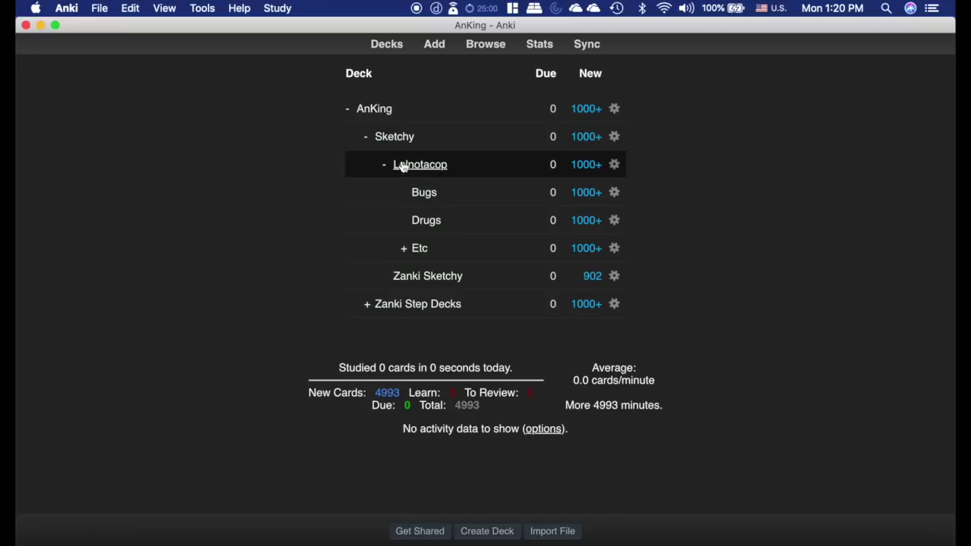
drag(412, 174, 425, 279)
click(367, 306)
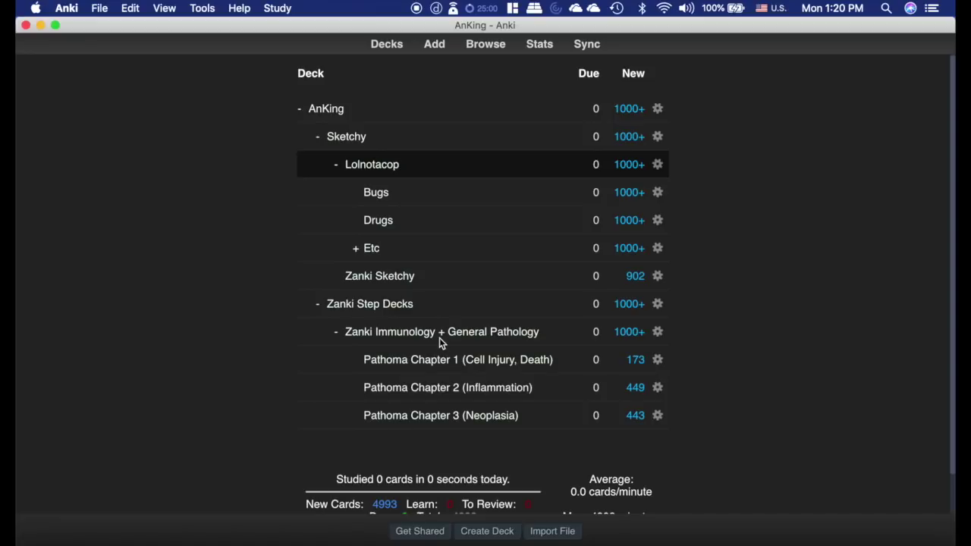
- Start studying the Lolnotacop deck and reveal the answer and sketch image of its first card
click(377, 168)
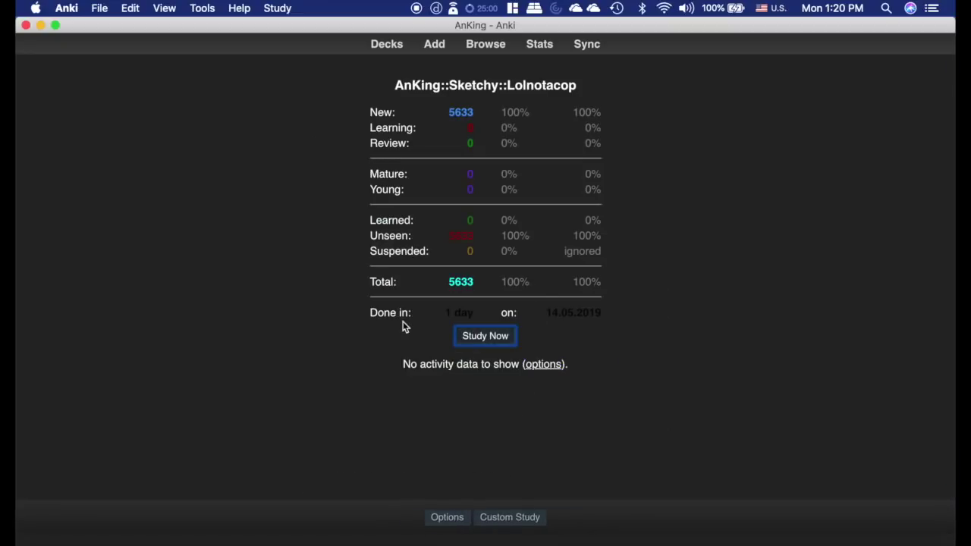
key(s)
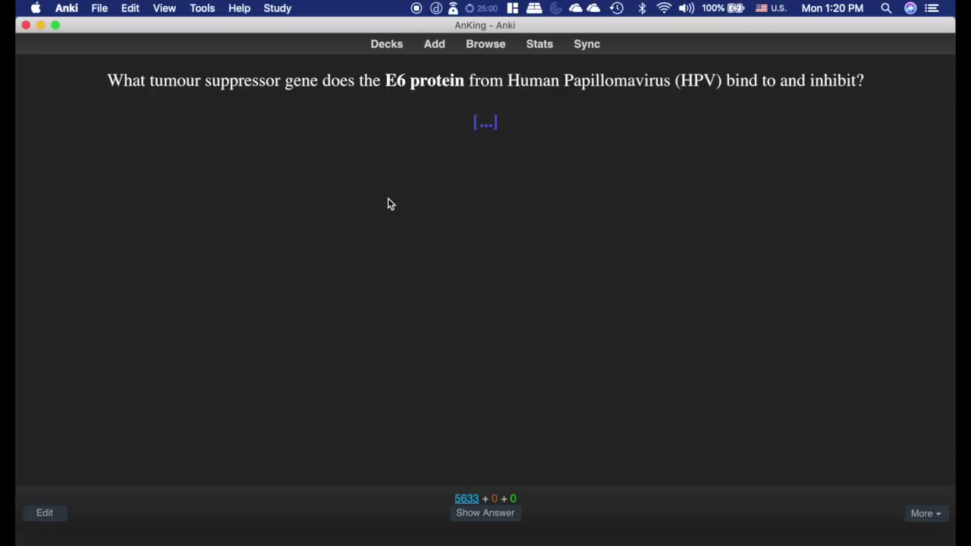
key(space)
scroll(282, 238, down, 2)
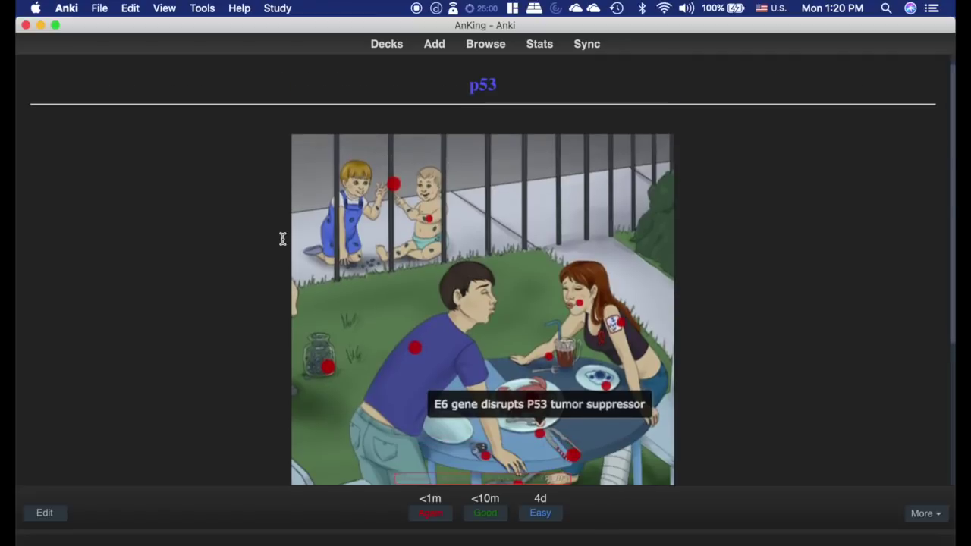
scroll(519, 345, down, 5)
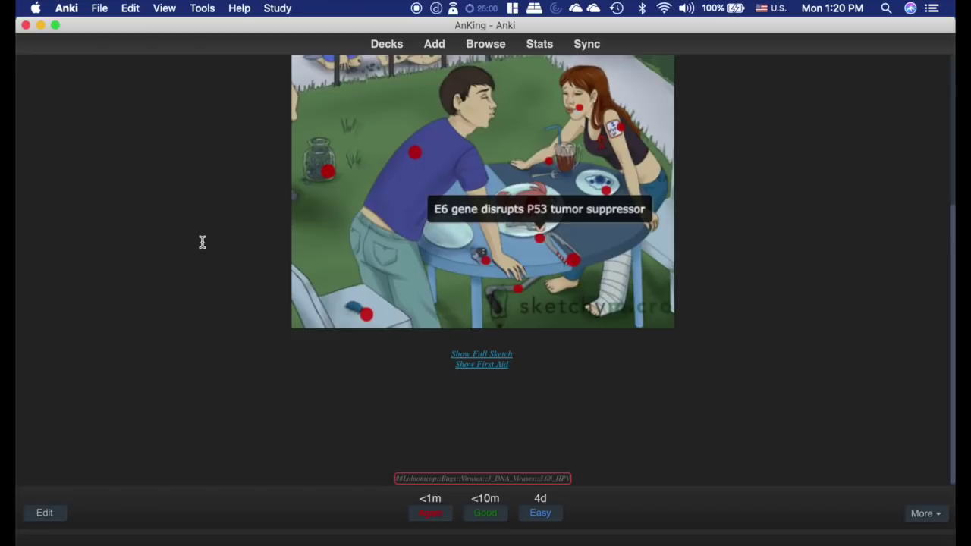
- Reveal the card's full sketch and First Aid hints, and look through their images
key(h)
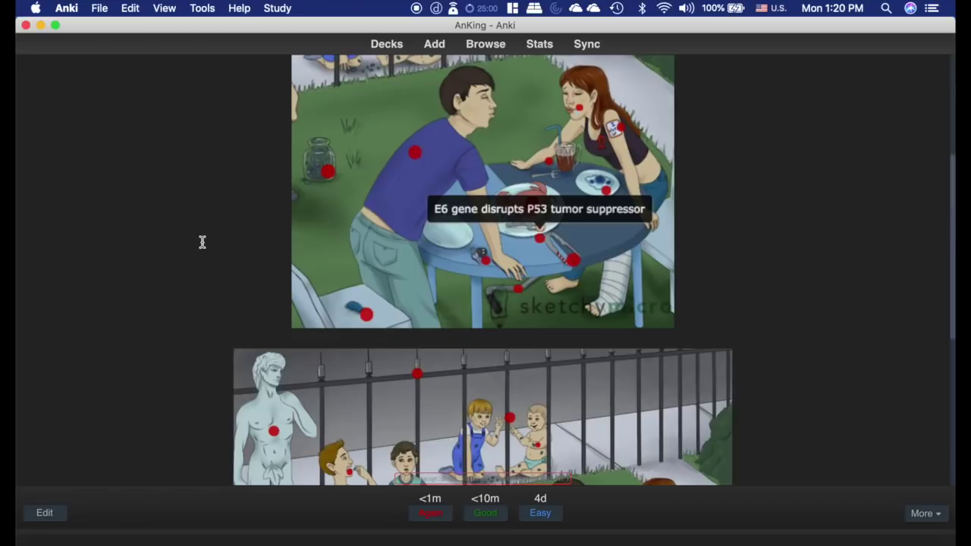
scroll(203, 241, down, 8)
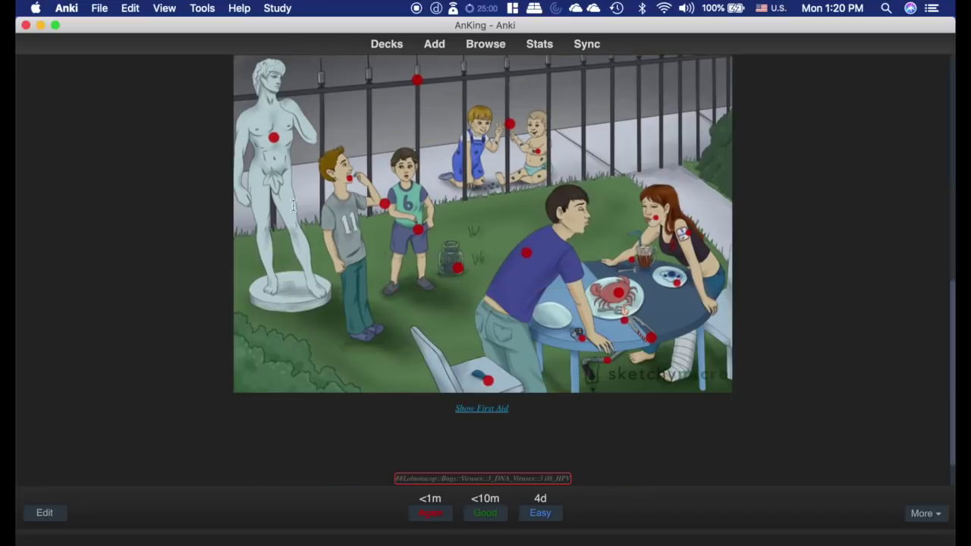
key(h)
scroll(166, 255, down, 7)
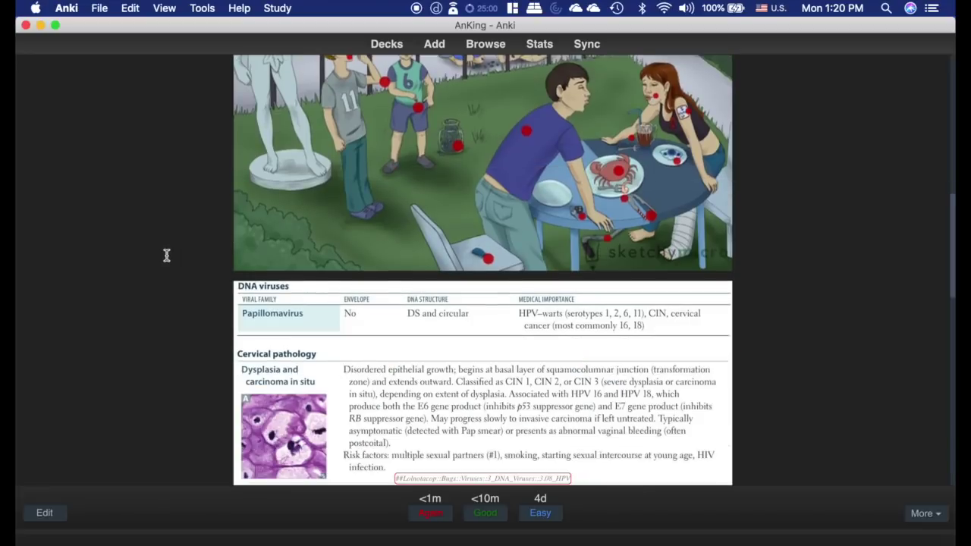
scroll(167, 255, down, 15)
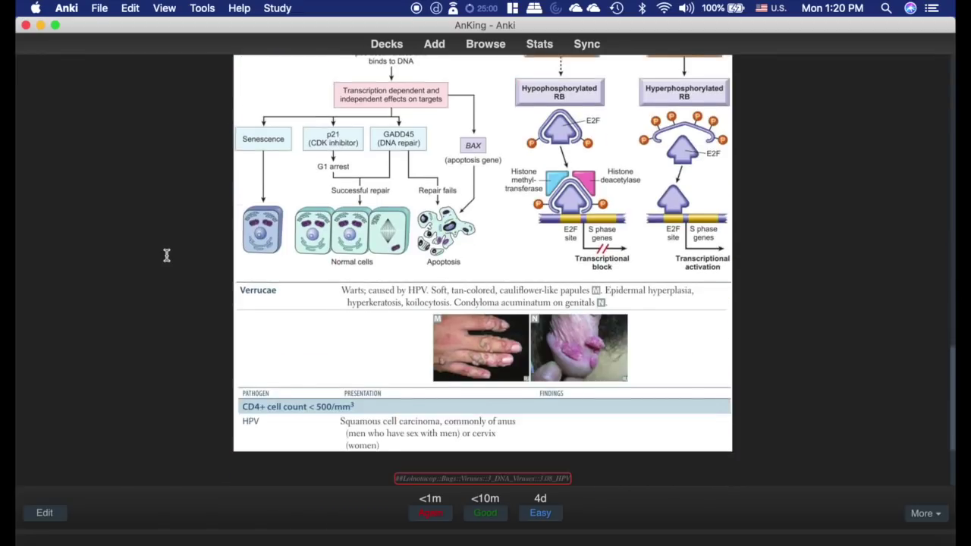
scroll(167, 255, up, 20)
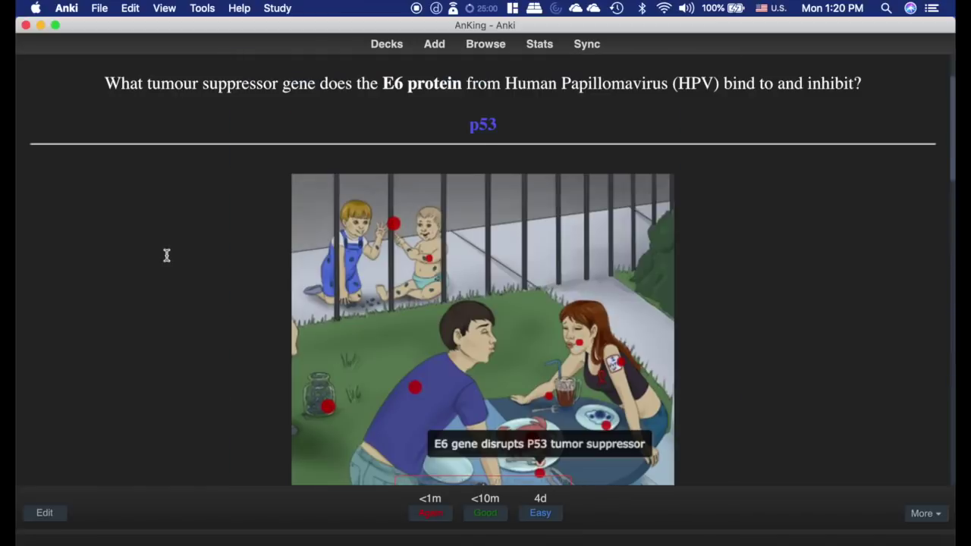
scroll(167, 254, down, 1)
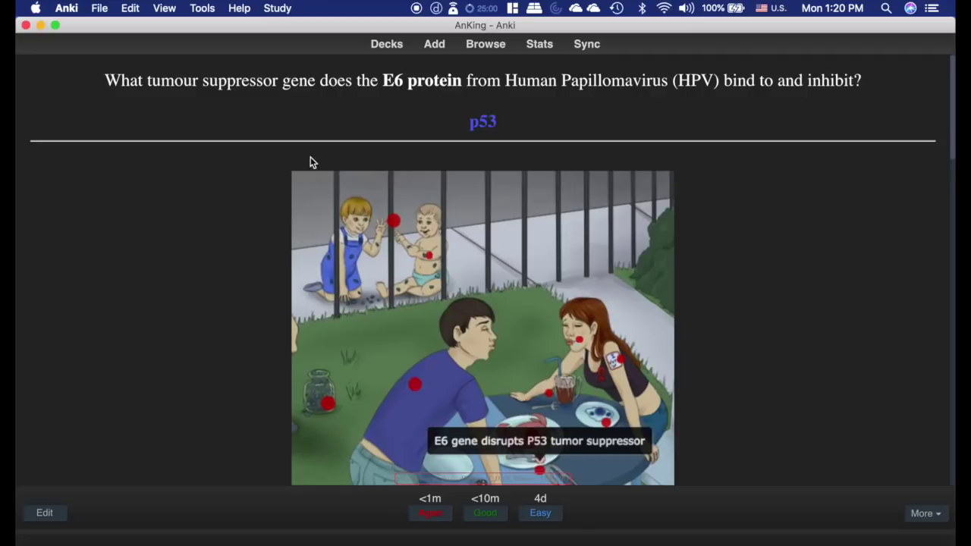
- Leave the study session, open the card browser and expand the ##Lolnotacop tag through Bugs and Bacteria to 01_Gram_(+)_Cocci
click(386, 45)
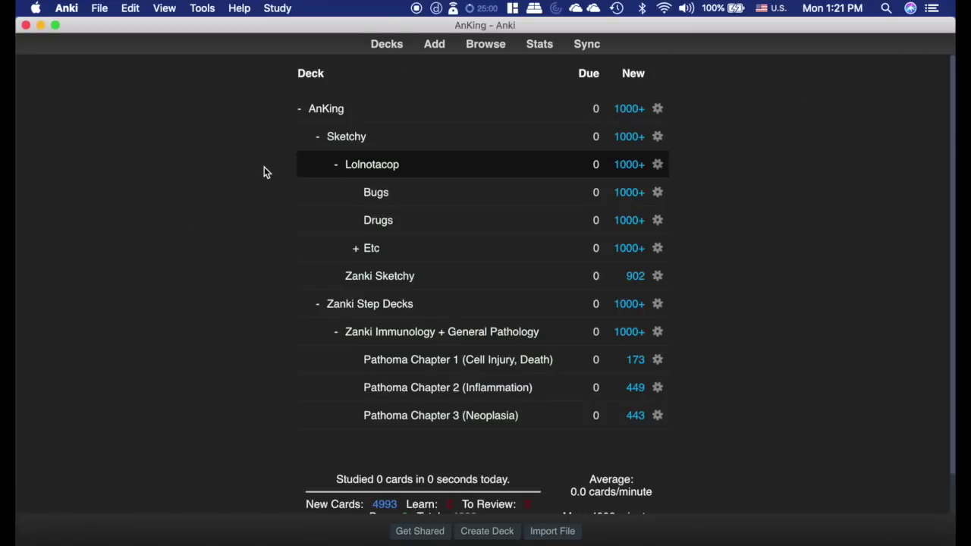
click(490, 44)
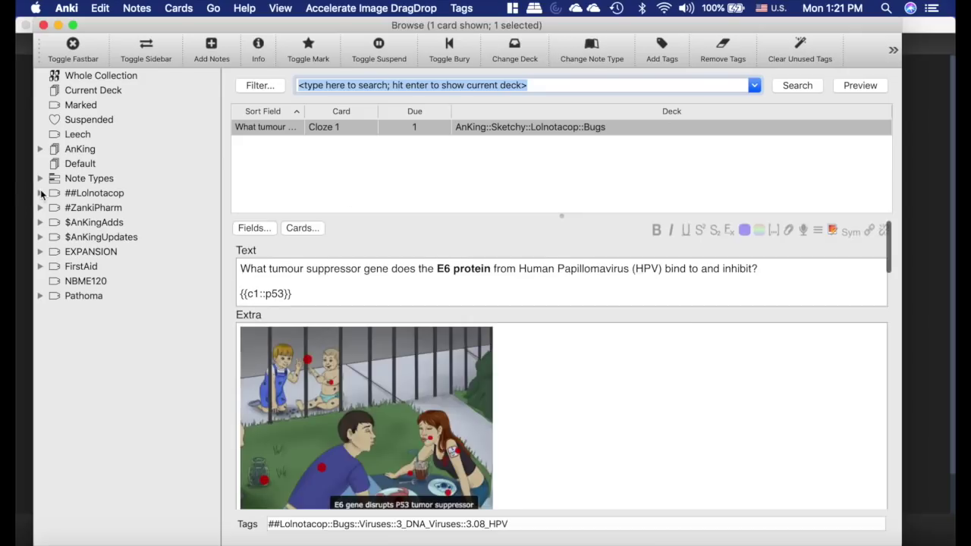
click(41, 194)
click(52, 209)
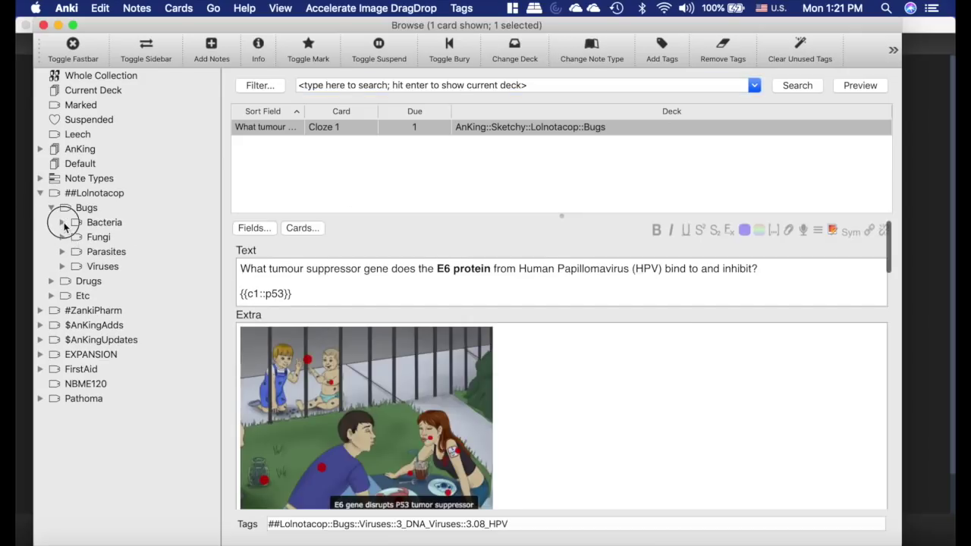
click(63, 222)
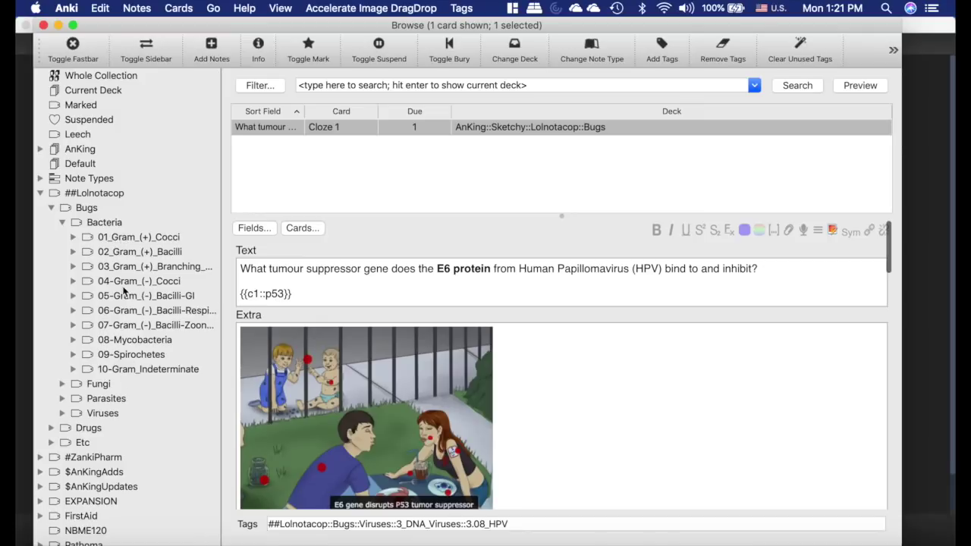
click(73, 237)
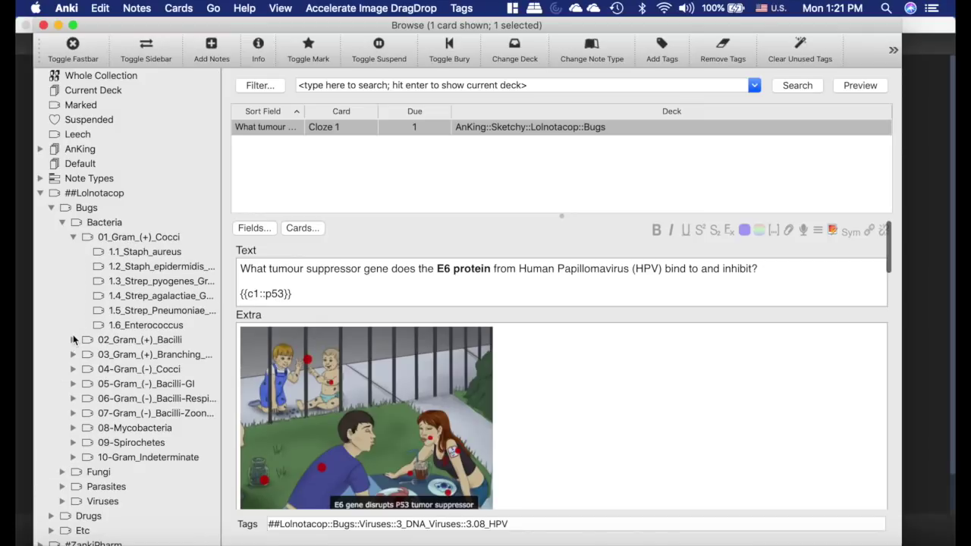
scroll(74, 340, down, 3)
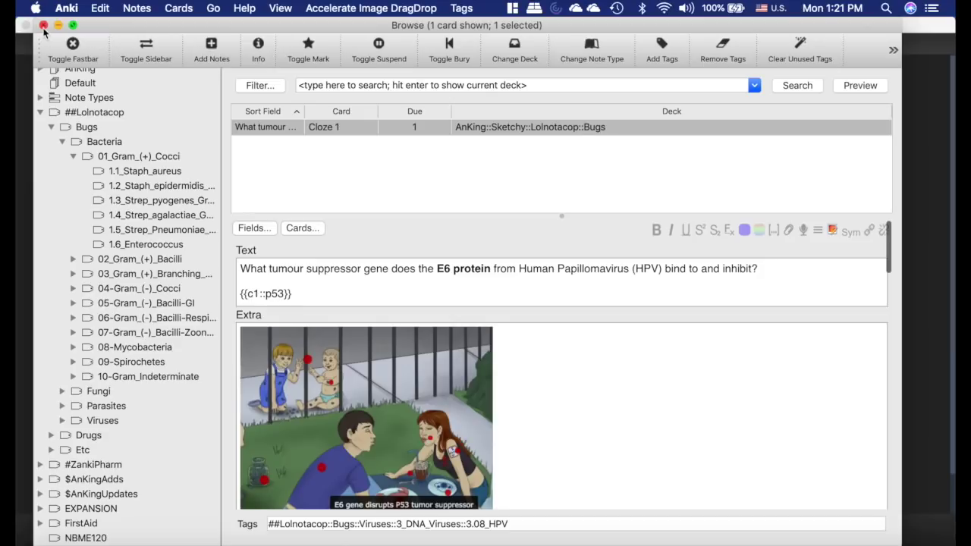
- List the cards tagged 1.1_Staph_aureus and preview both sides of the first one, then close the preview
click(179, 173)
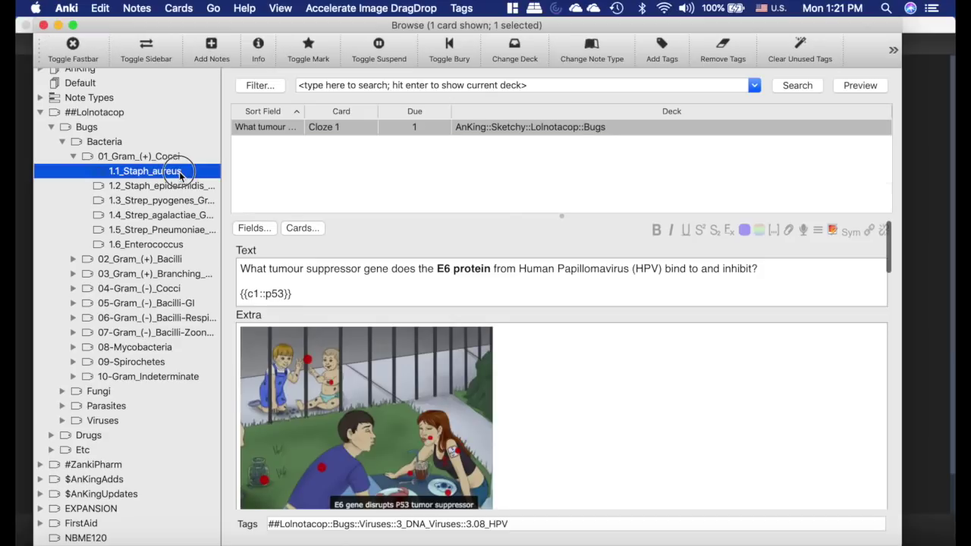
click(863, 87)
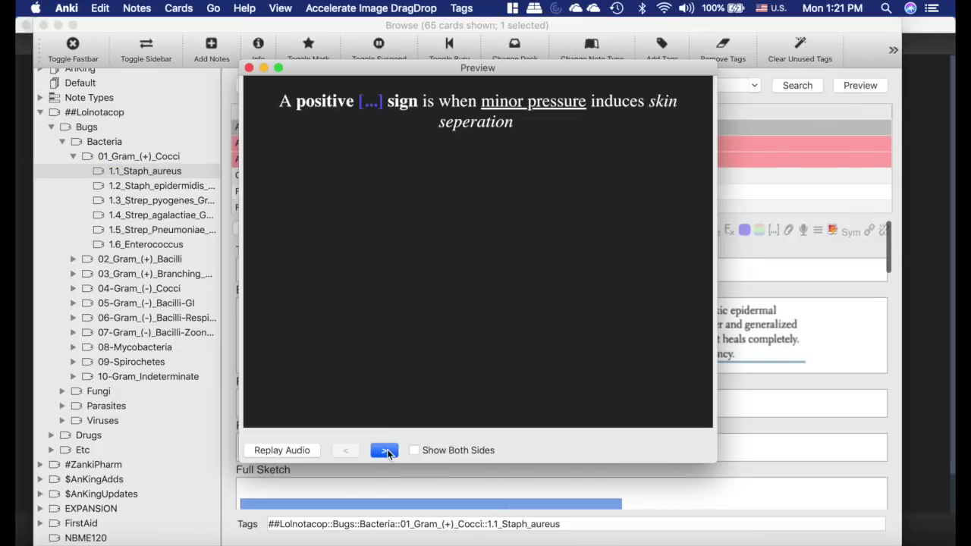
key(Right)
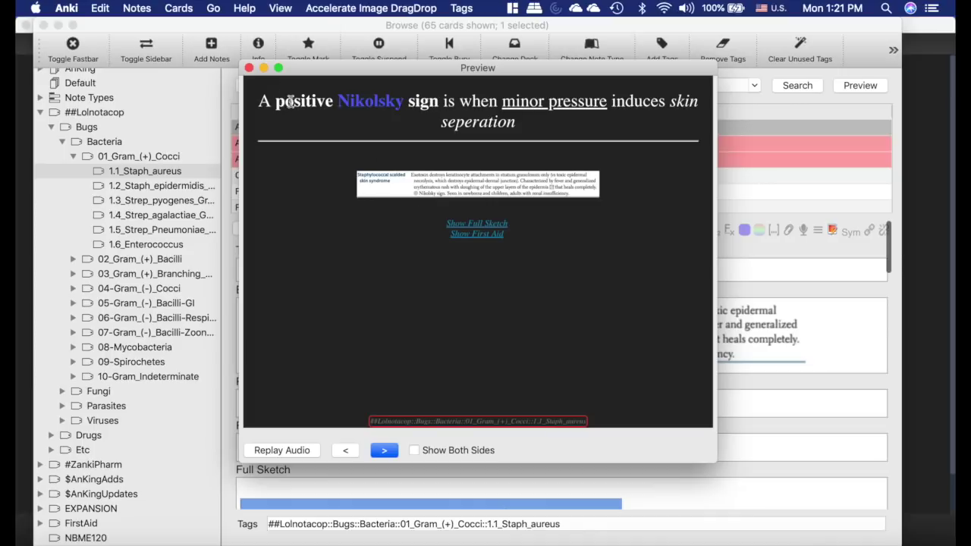
click(249, 67)
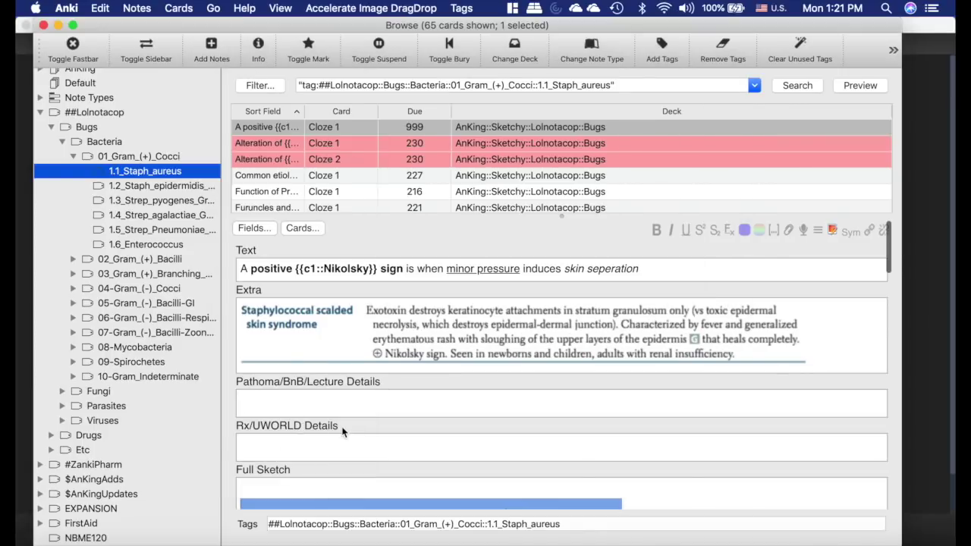
- Enter "stop missing questions" under Rx/UWORLD Details and "blah blah blah" under Pathoma/BnB/Lecture Details for the Nikolsky sign card
click(273, 455)
text(Stop )
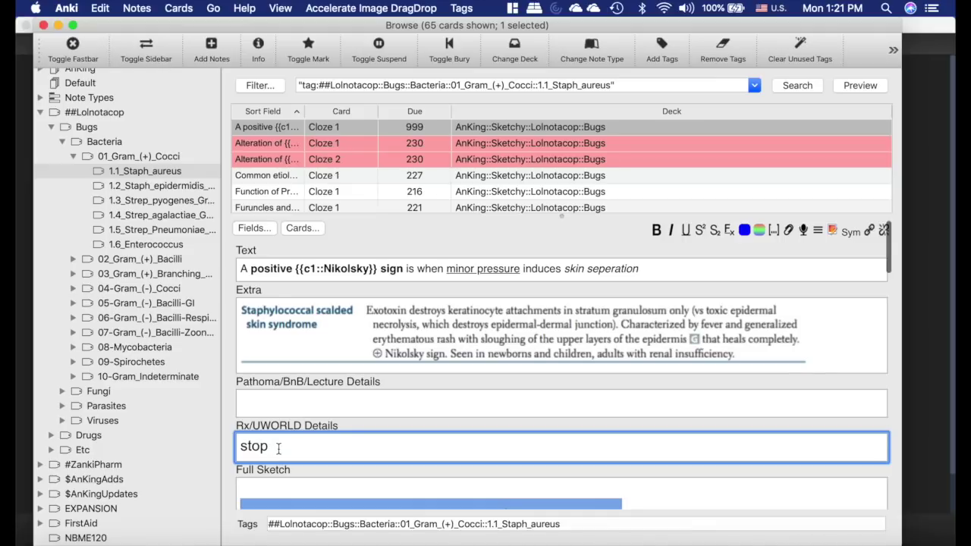
text(missing questions)
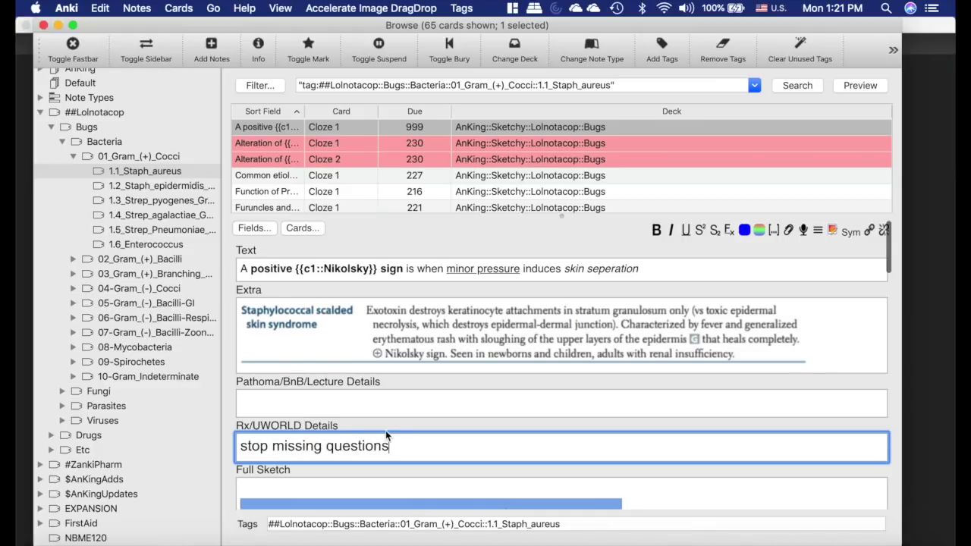
click(284, 402)
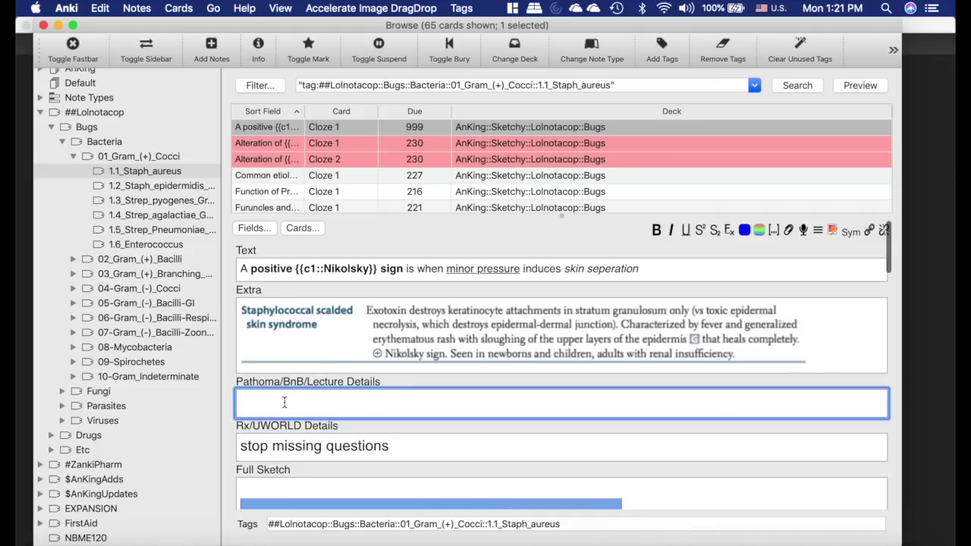
text(blah blah blah)
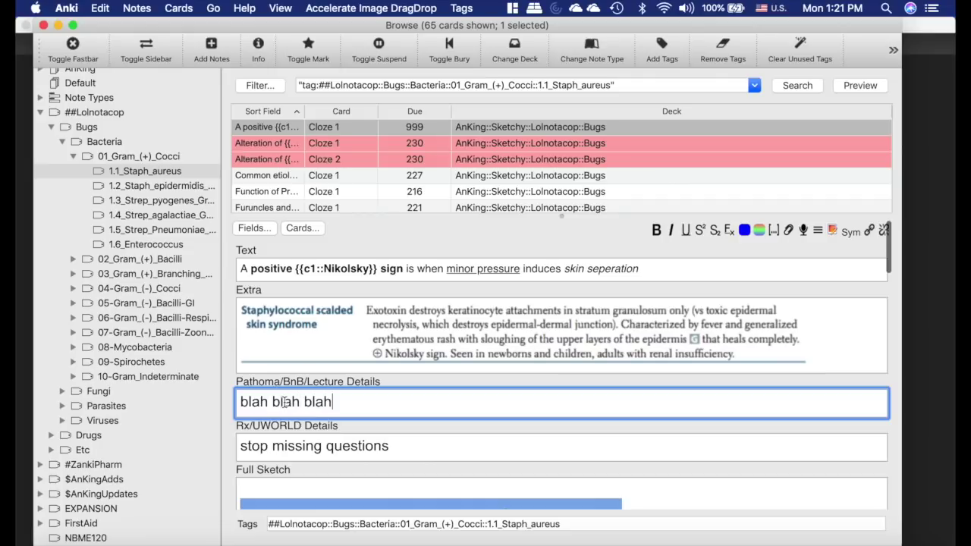
- Preview the Nikolsky sign card's answer, reveal its Pathoma/BnB/Lecture and Rx/UWORLD details, and close the preview
click(859, 85)
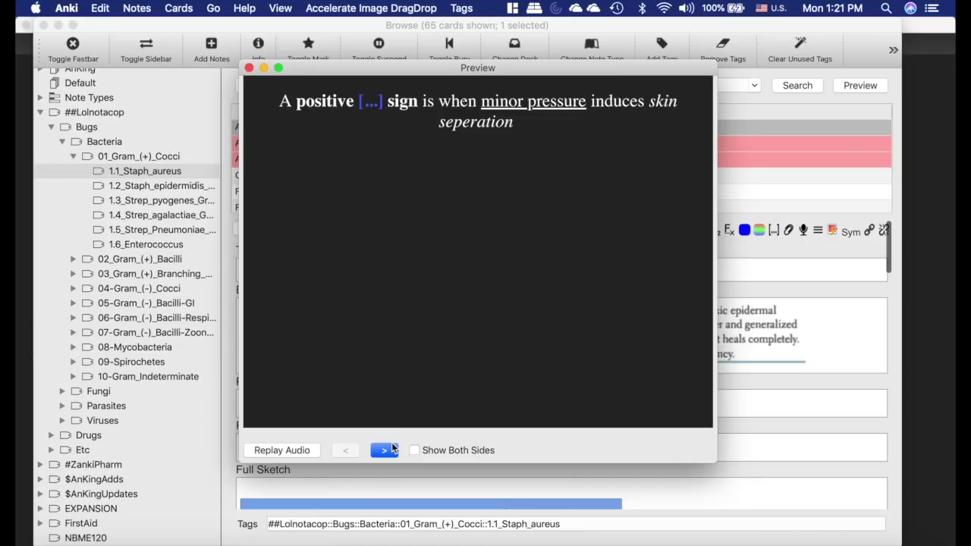
click(384, 450)
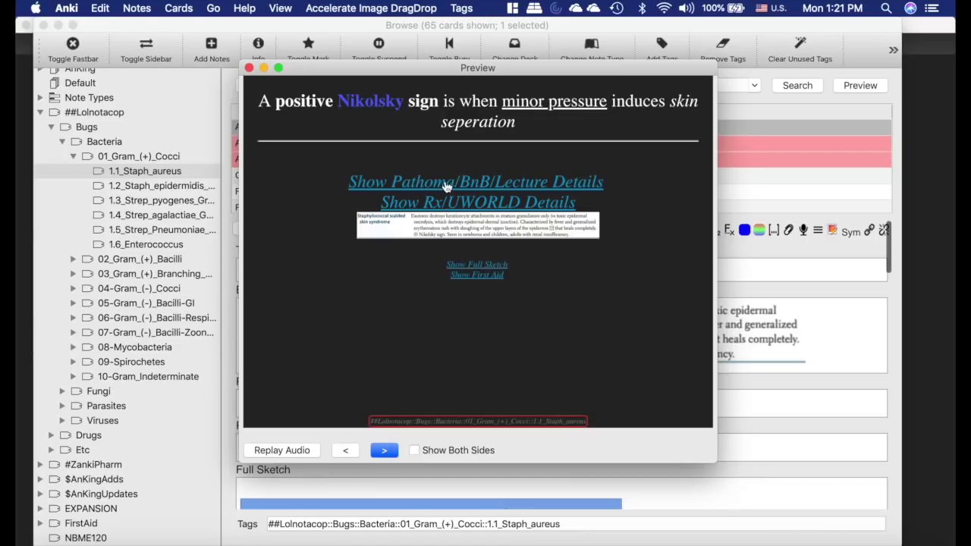
click(486, 186)
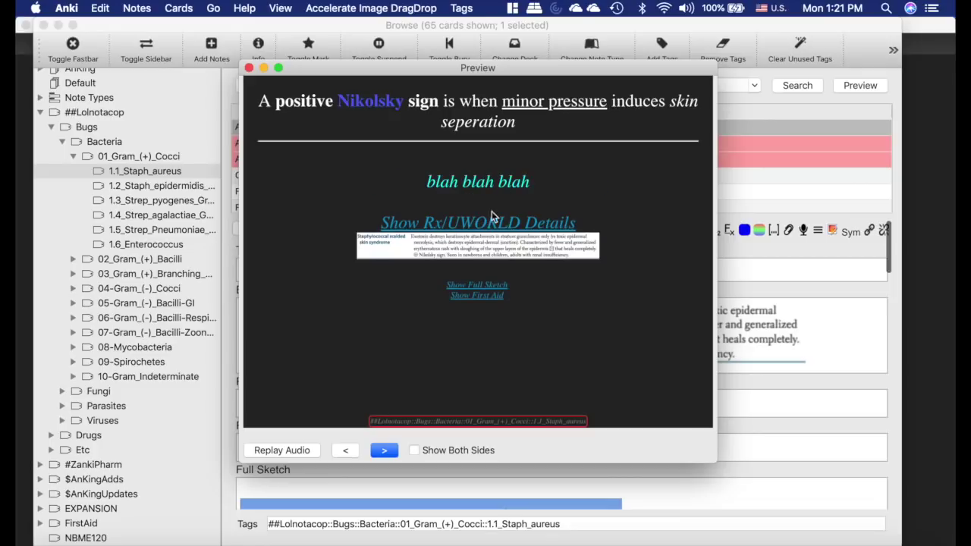
click(471, 222)
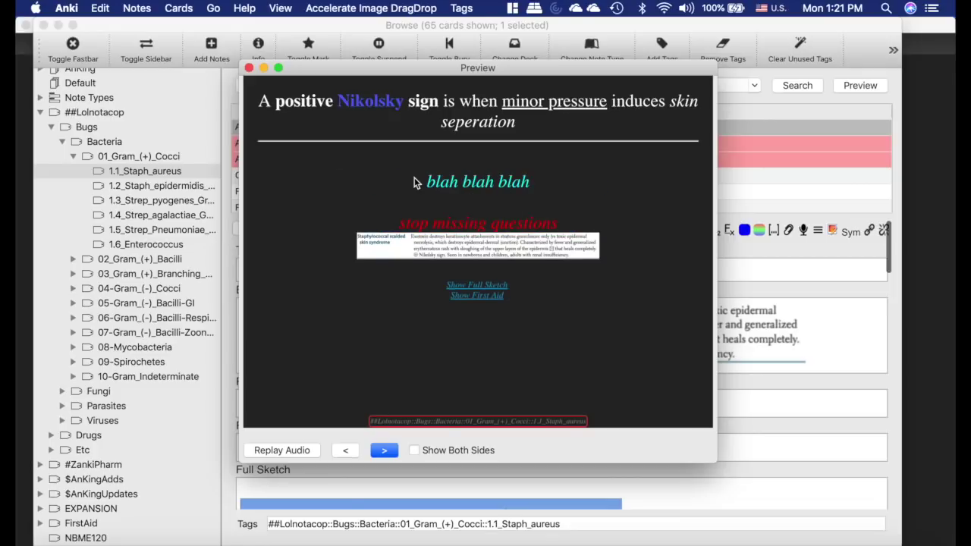
click(248, 68)
- List the cards tagged Pathoma and examine the Pathoma Details image of the first card
scroll(121, 432, down, 1)
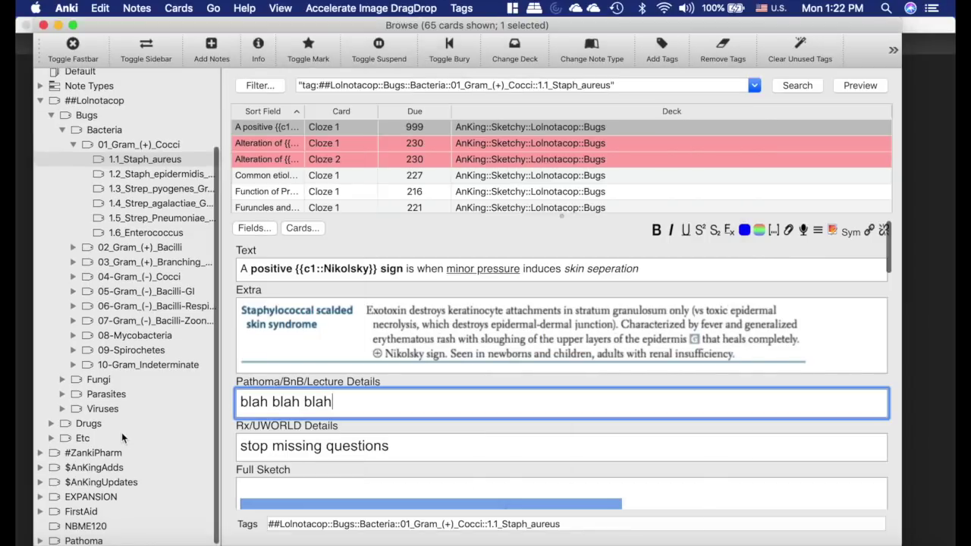
click(102, 540)
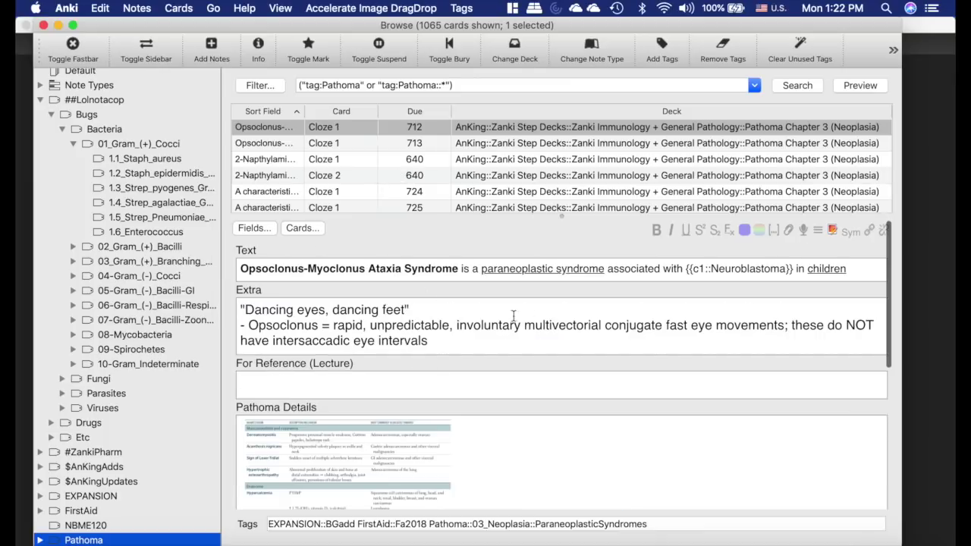
scroll(323, 377, down, 5)
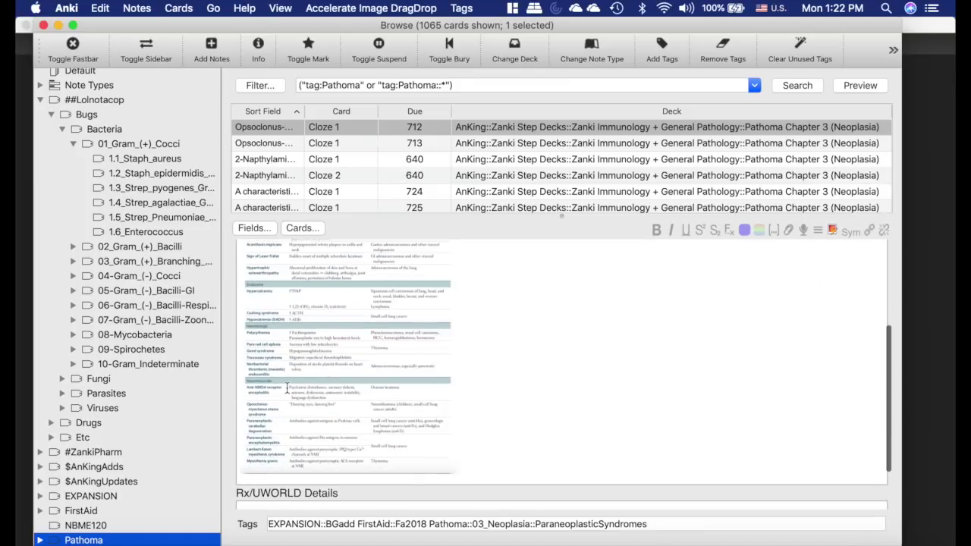
- Check the remaining detail fields of the Opsoclonus-Myoclonus card, preview its question and answer, and close the preview
scroll(286, 388, up, 5)
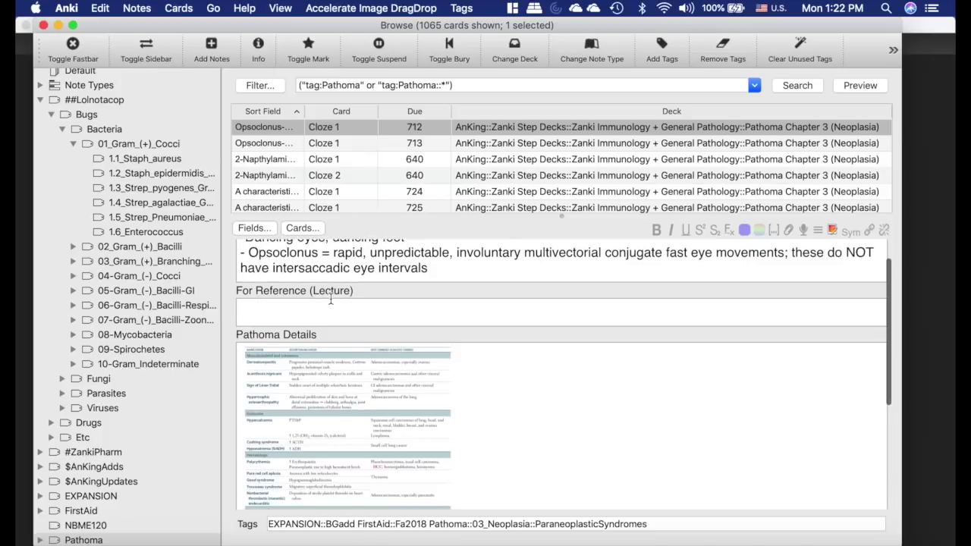
scroll(330, 377, down, 5)
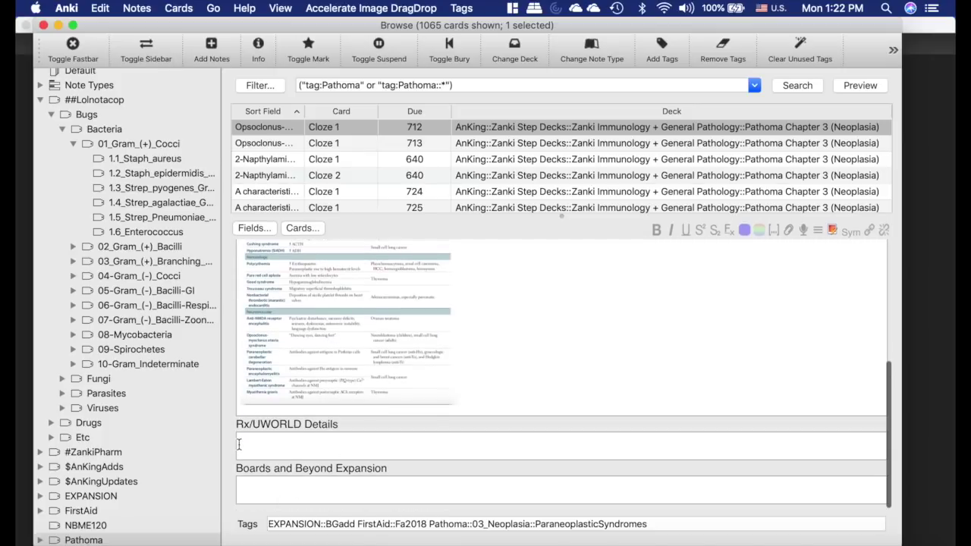
click(860, 85)
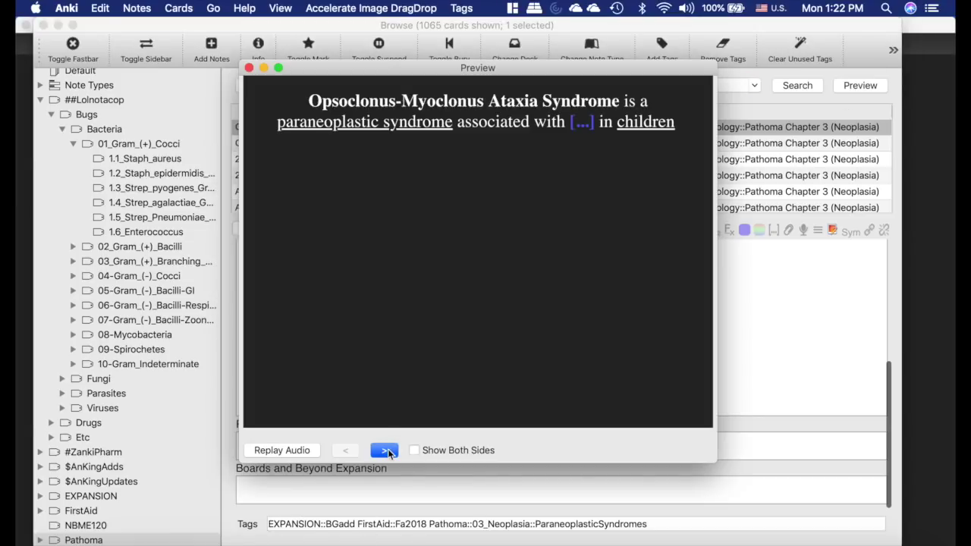
click(385, 451)
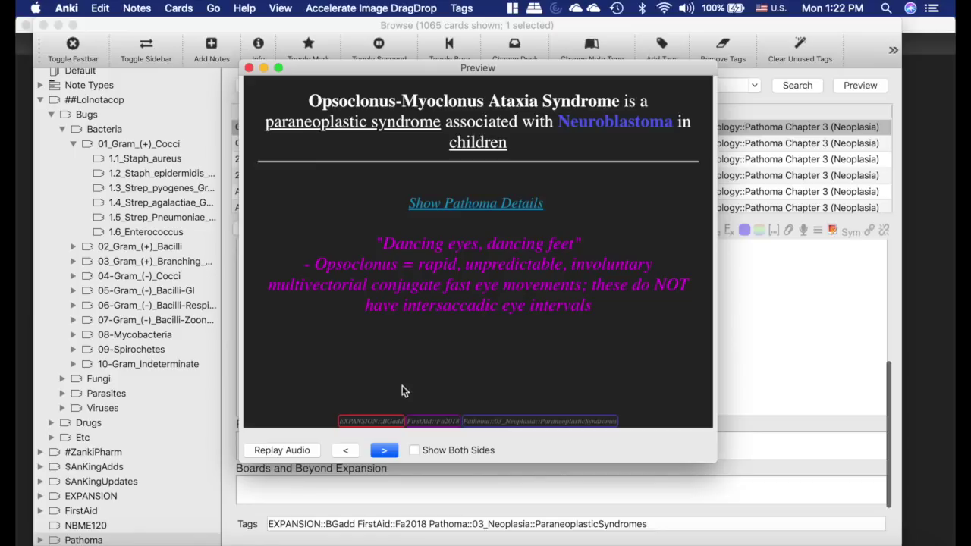
click(248, 69)
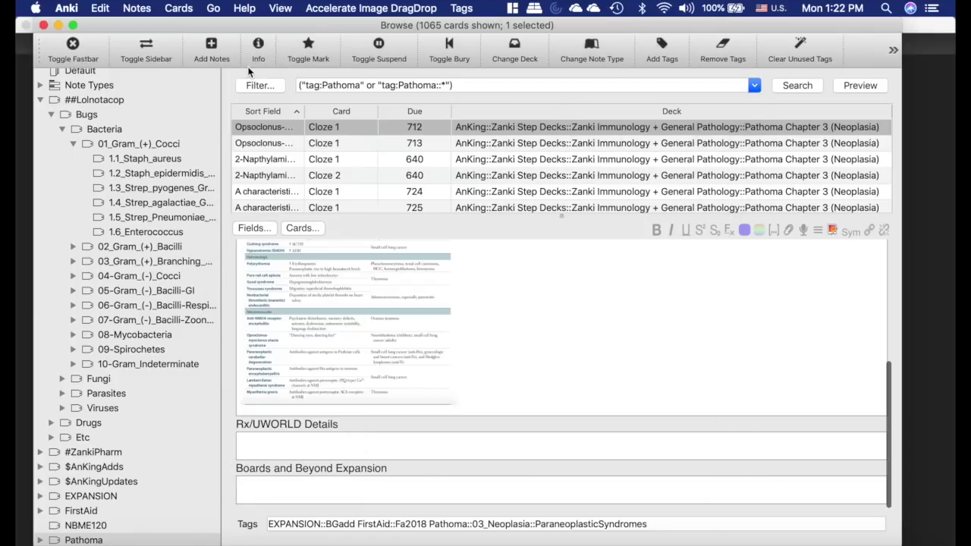
- Collapse the 01_Gram_(+)_Cocci branch and the whole ##Lolnotacop tag tree
click(74, 146)
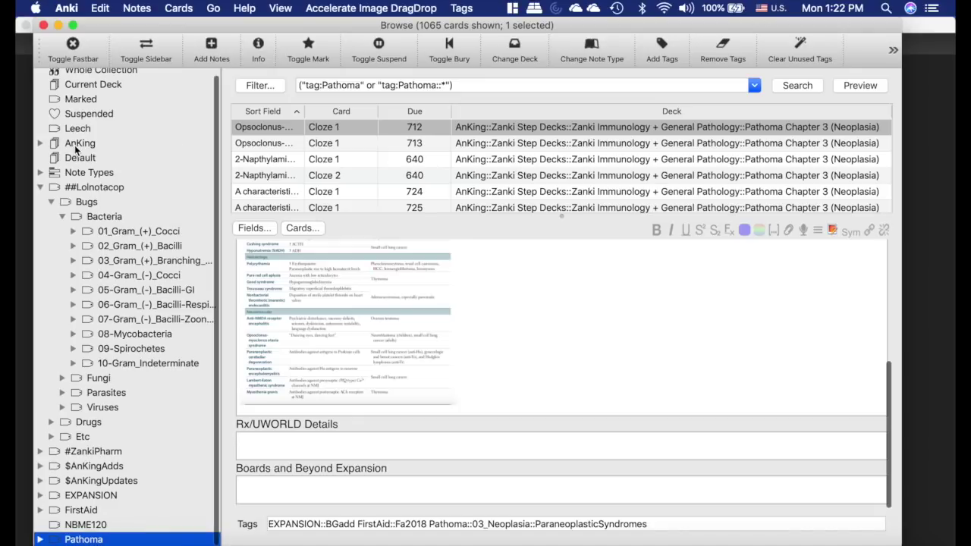
click(51, 207)
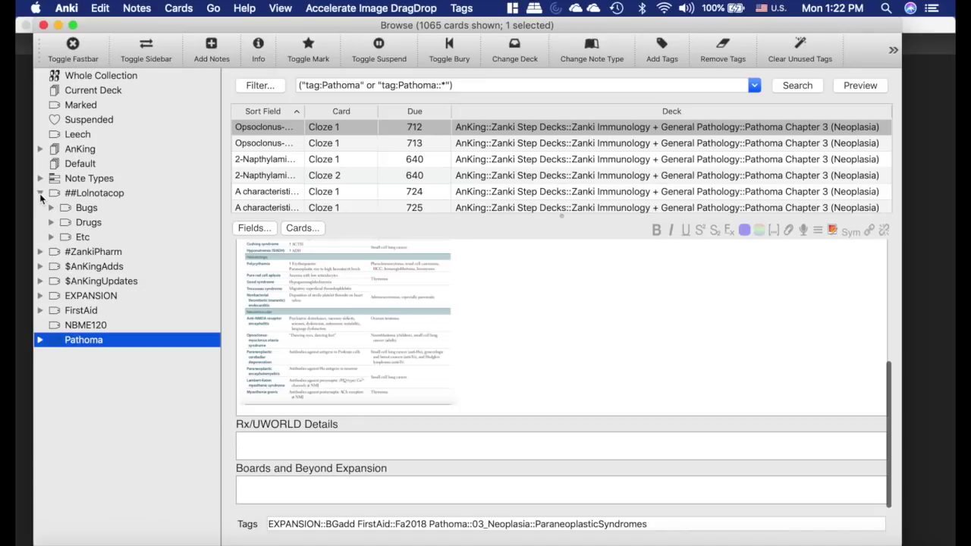
click(41, 193)
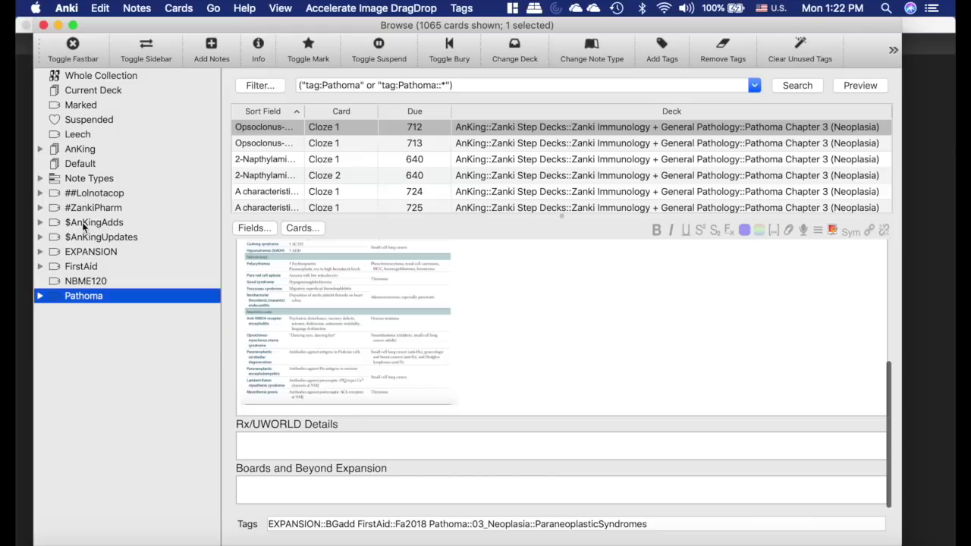
- List the cards tagged $AnKingAdds and then $AnKingUpdates, and expand $AnKingUpdates down to the subtags of lolnotacop
click(85, 223)
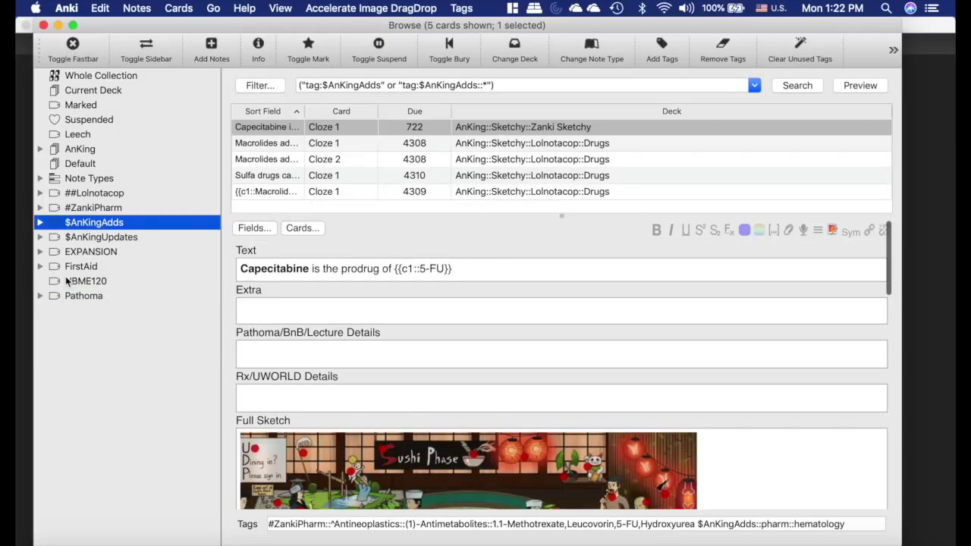
click(87, 240)
click(41, 238)
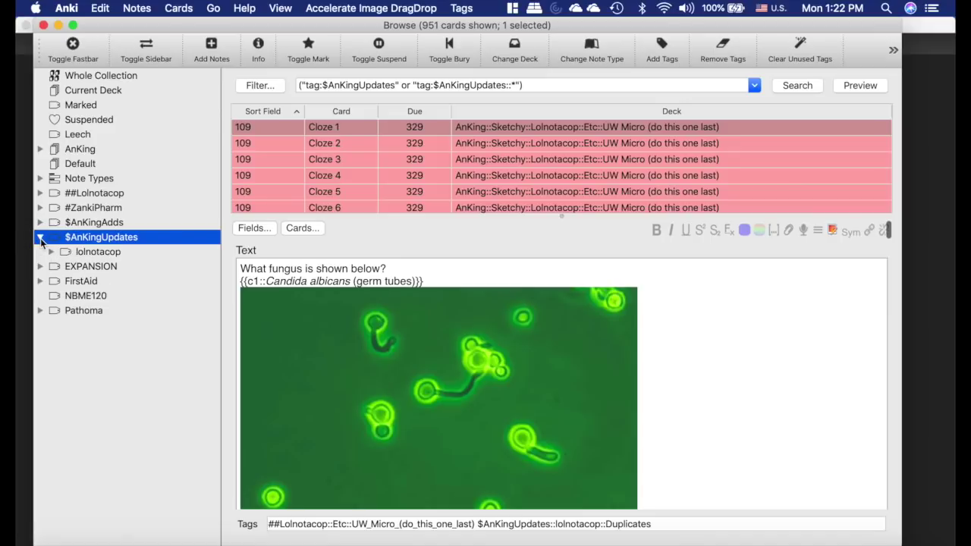
click(51, 253)
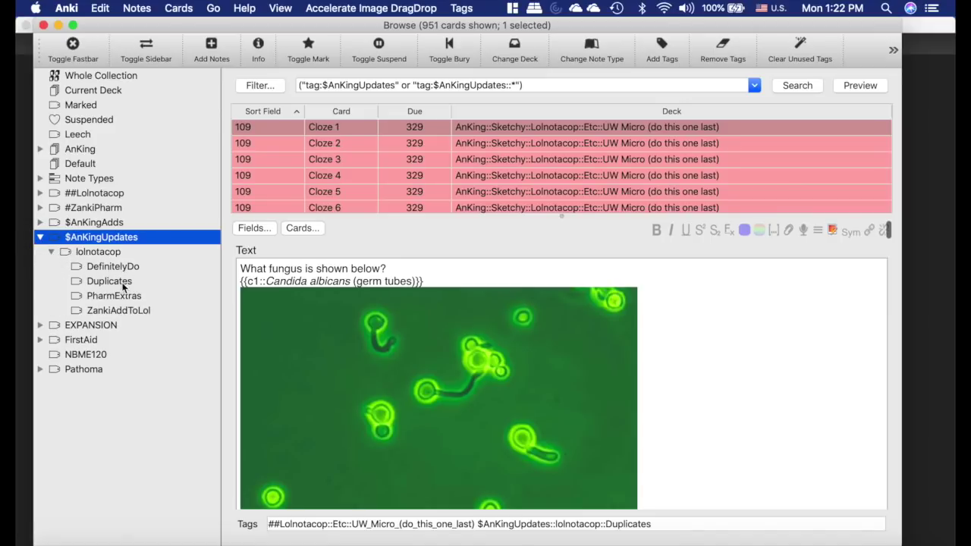
- List the cards tagged Duplicates under $AnKingUpdates::lolnotacop and look through them
click(123, 284)
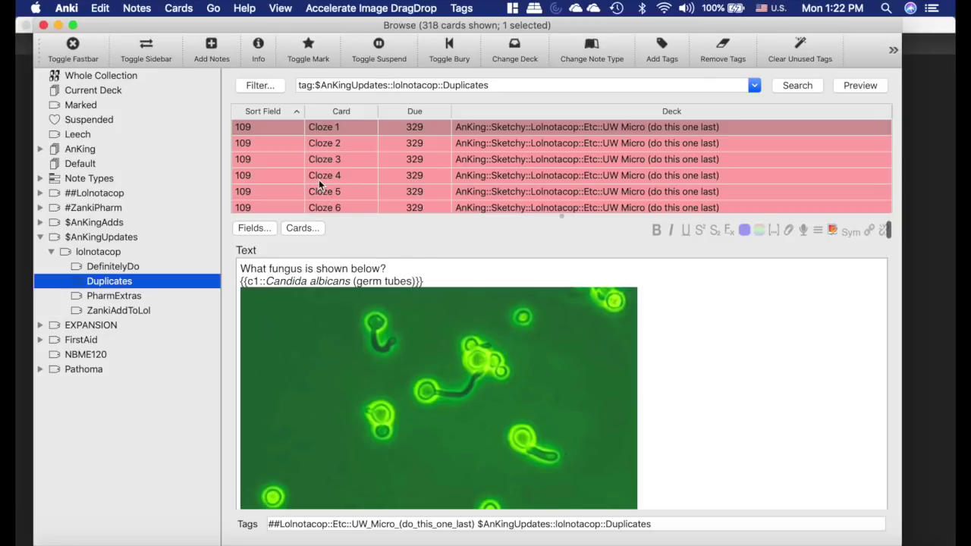
scroll(320, 183, down, 10)
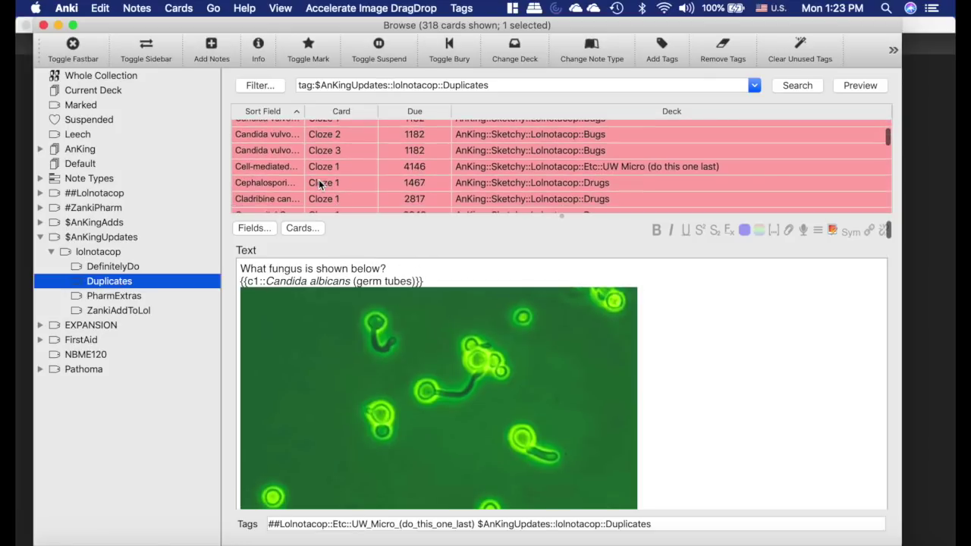
scroll(320, 184, up, 10)
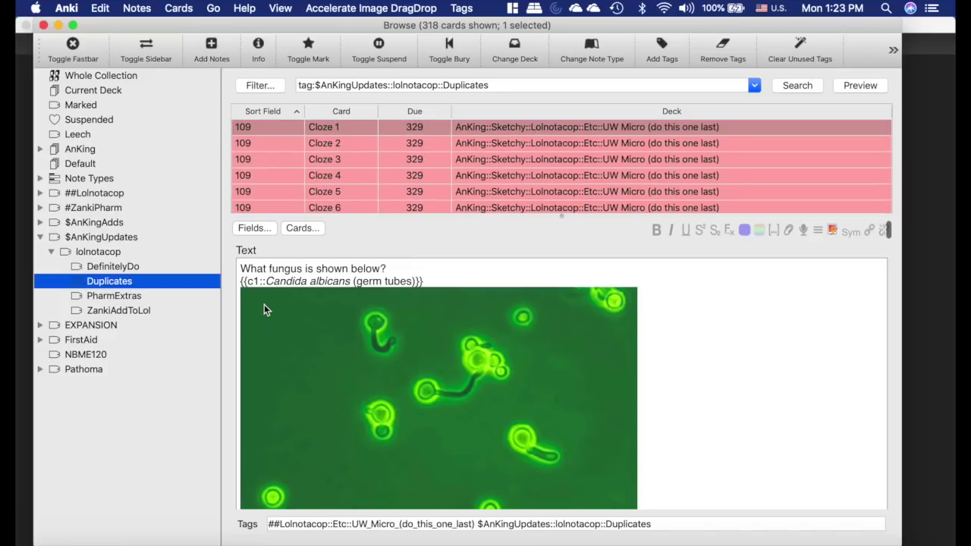
- List the cards tagged PharmExtras under $AnKingUpdates::lolnotacop and look through them
click(114, 297)
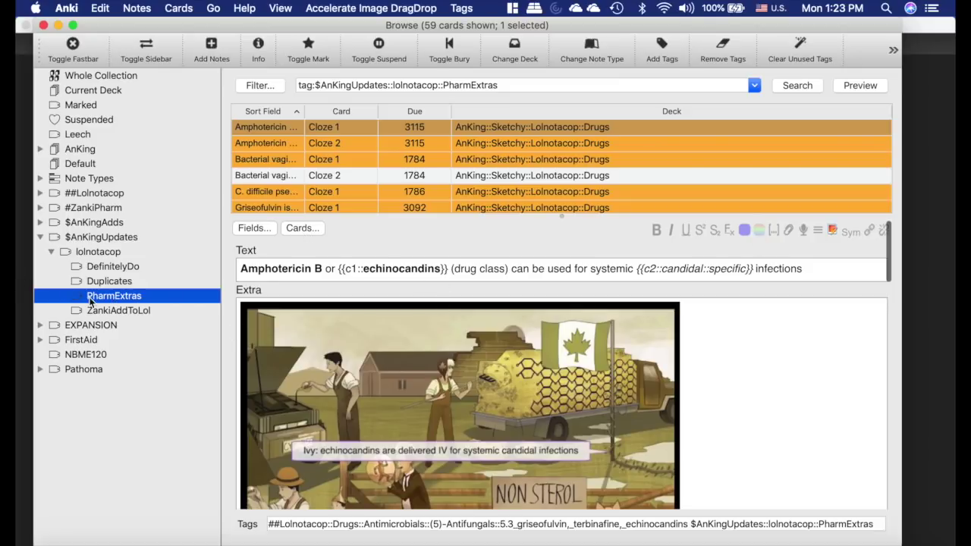
scroll(367, 181, down, 15)
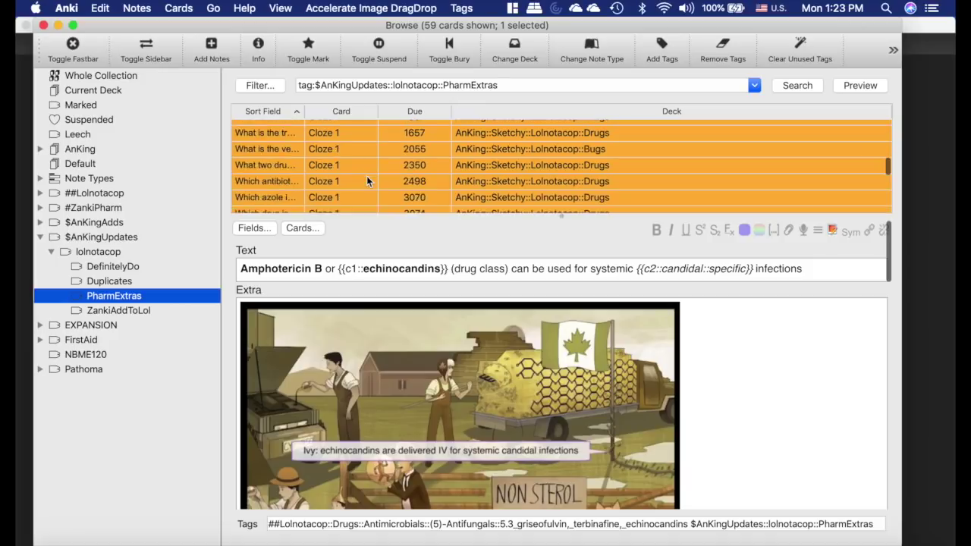
scroll(367, 181, up, 15)
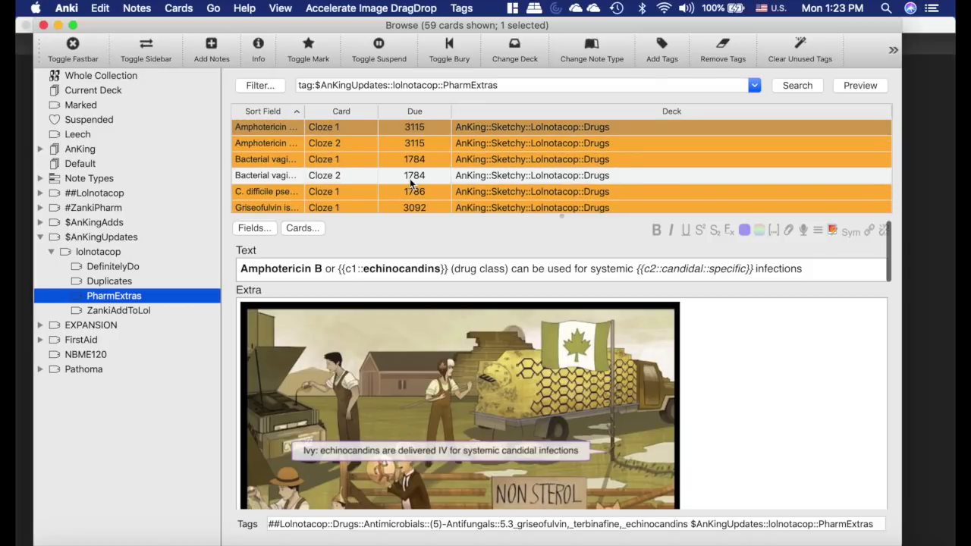
- List the DefinitelyDo cards and look through them, with ##Lolnotacop's Etc tag expanded down to the subtags of Basics_of_Micro
click(113, 267)
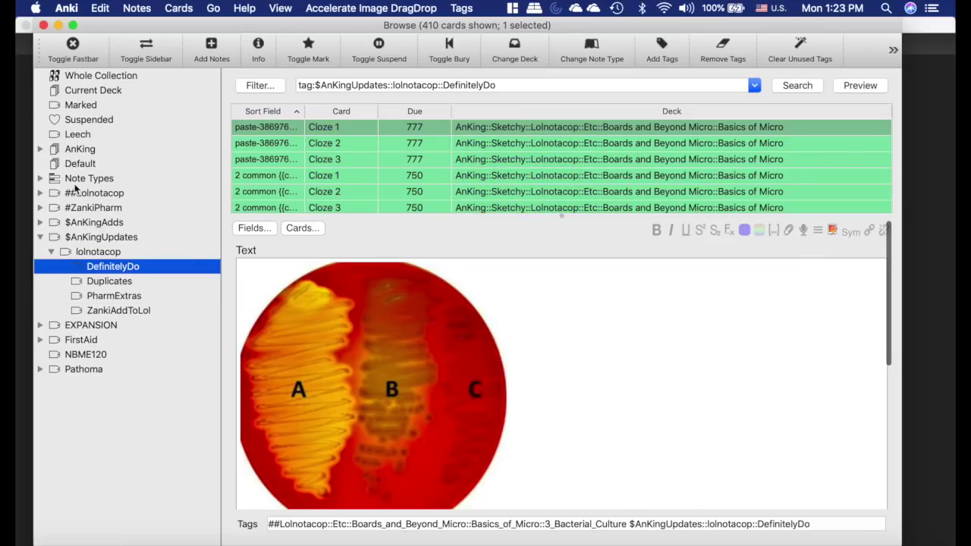
click(39, 193)
click(51, 237)
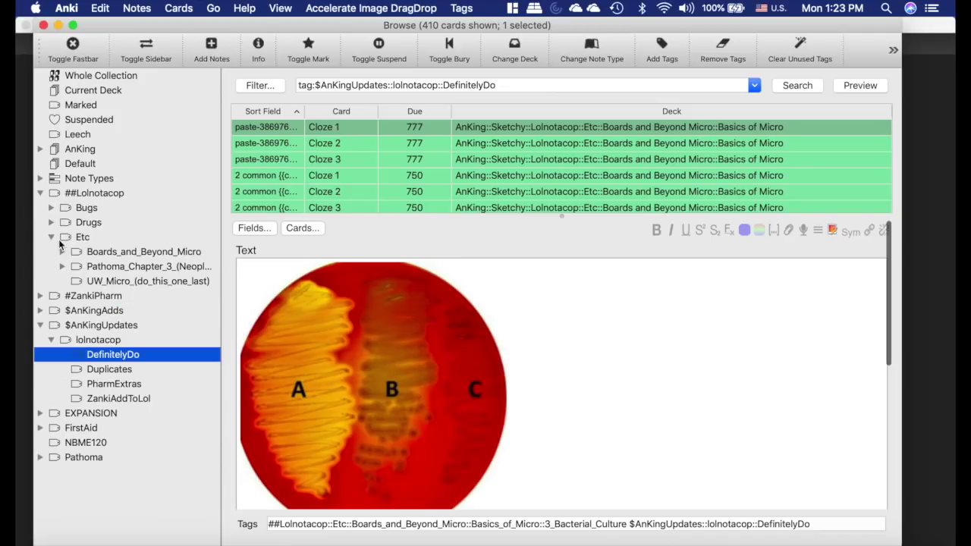
click(62, 251)
click(73, 266)
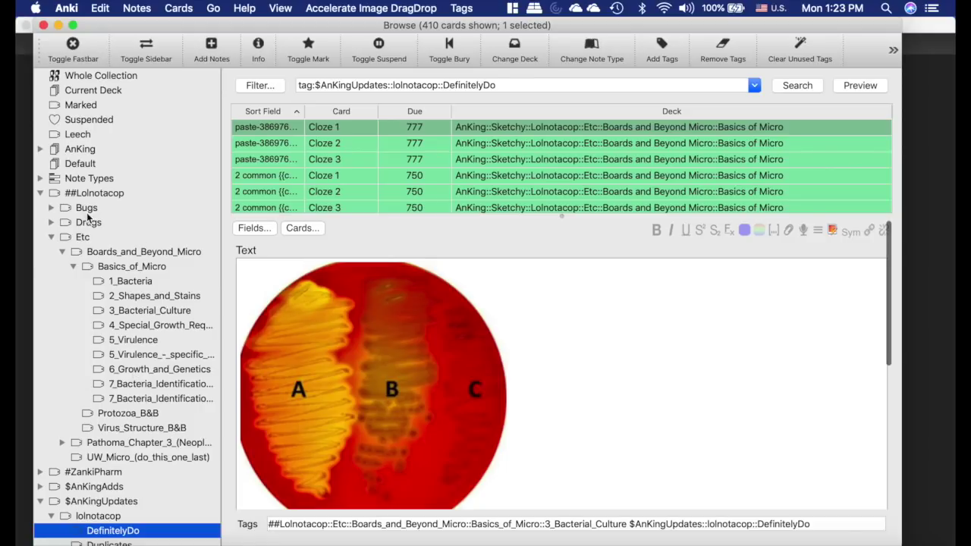
scroll(134, 370, down, 4)
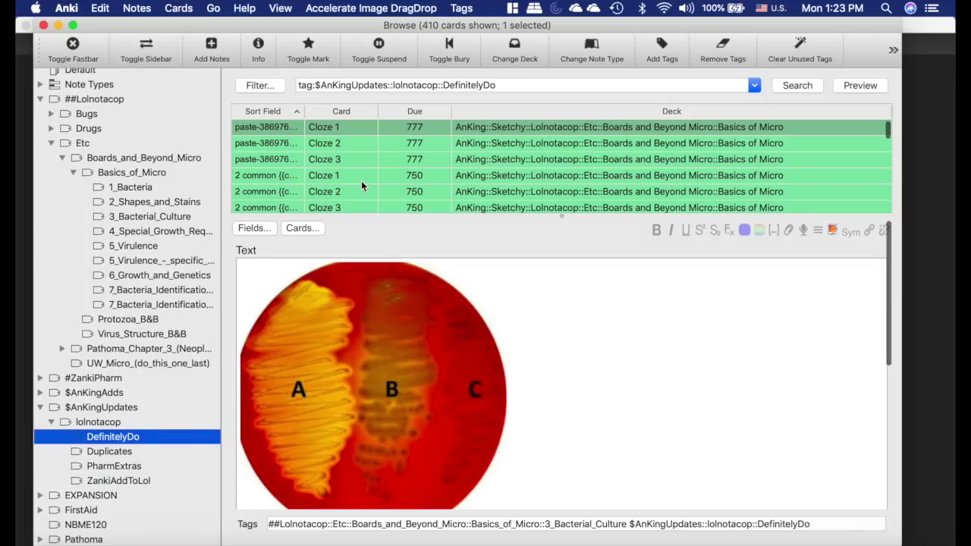
scroll(361, 180, down, 15)
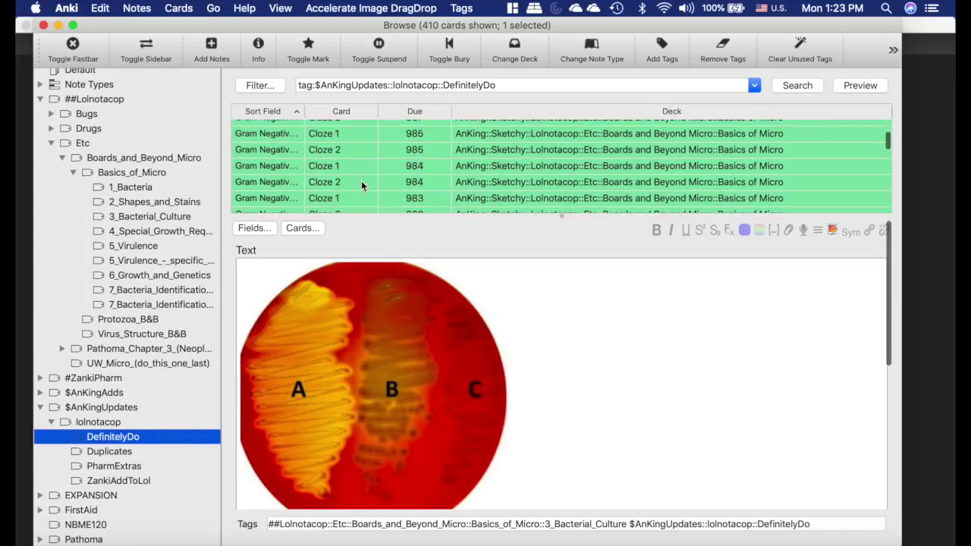
scroll(361, 181, down, 6)
- List the cards tagged 2_Shapes_and_Stains, look through them, and open the card on the 3 most common bacterial shapes
click(137, 202)
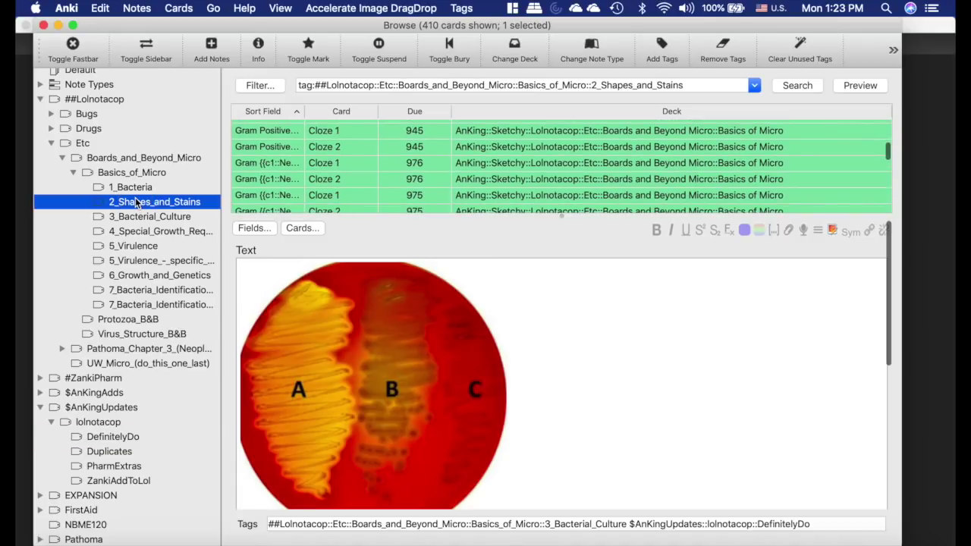
scroll(395, 155, down, 10)
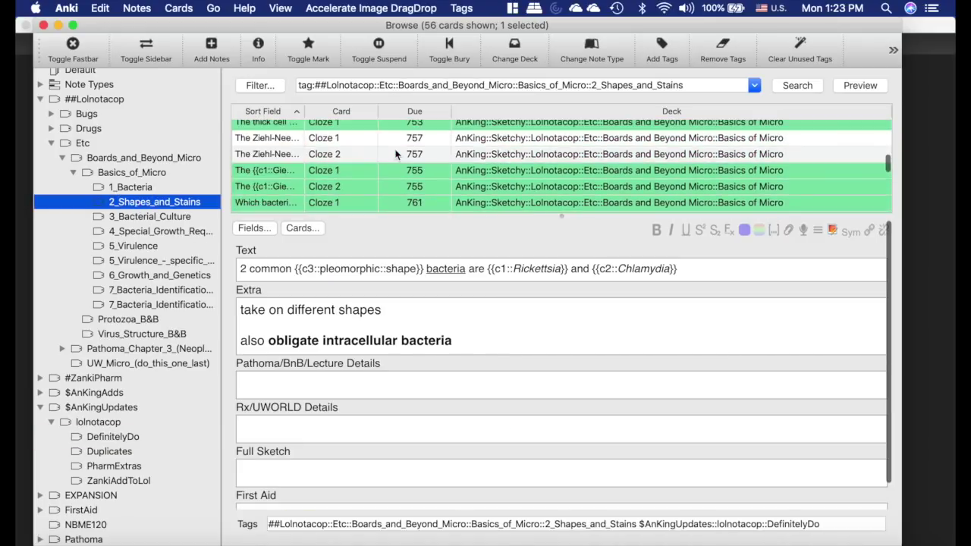
scroll(394, 155, up, 10)
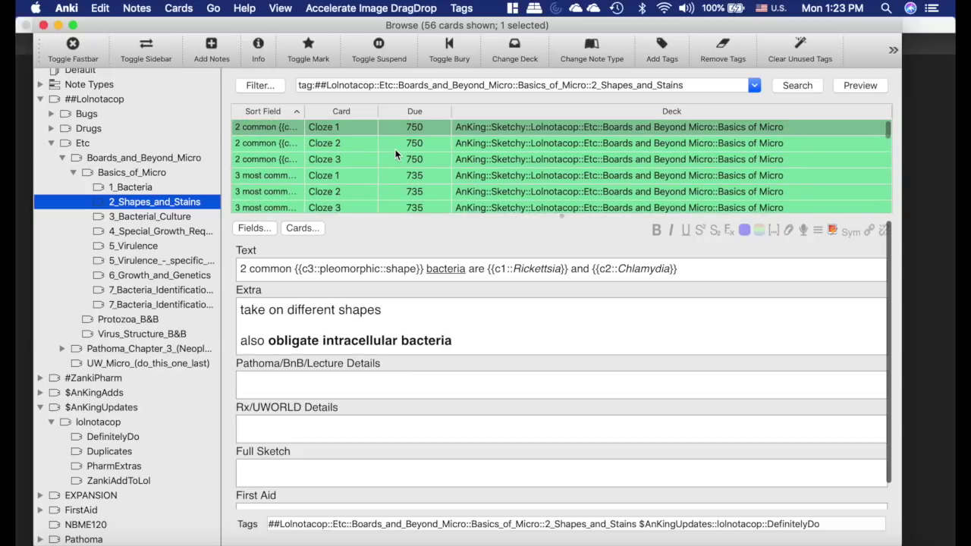
click(309, 175)
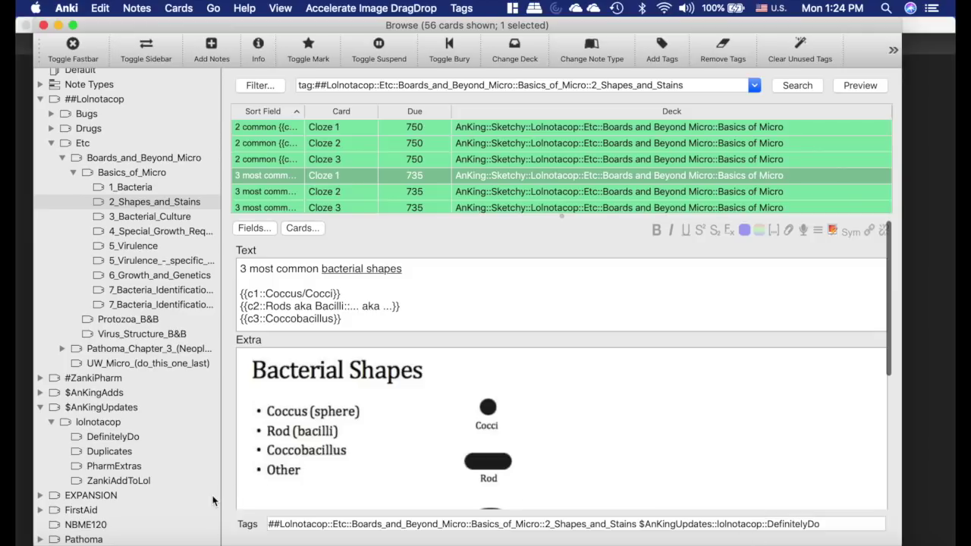
- List the ZankiAddToLol cards and expand the Drugs tag under ##Lolnotacop and ^Antimicrobials under #ZankiPharm
click(144, 481)
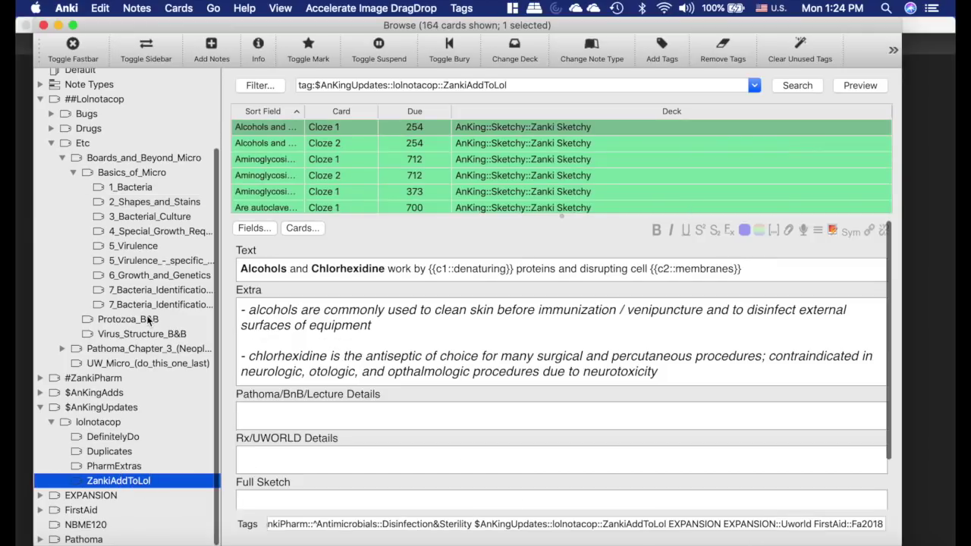
click(41, 378)
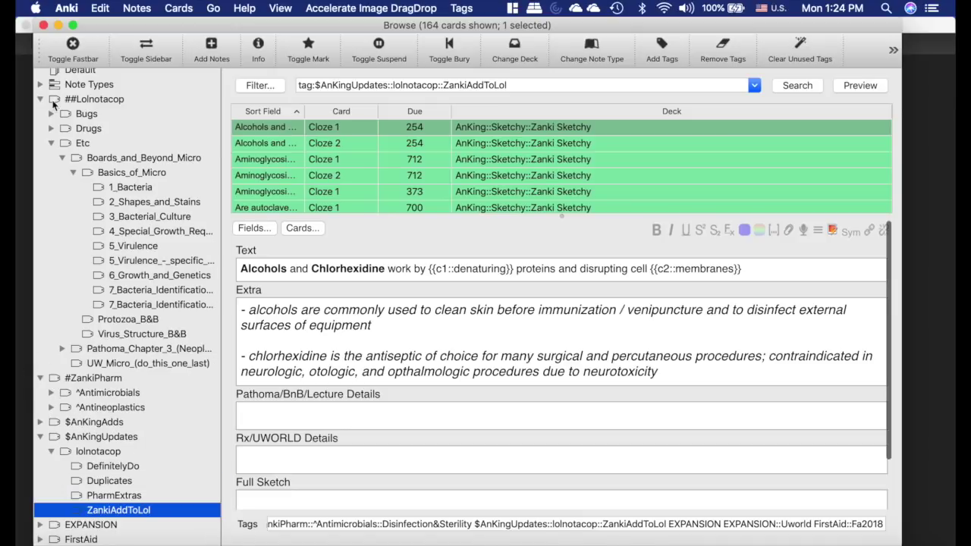
scroll(107, 293, down, 2)
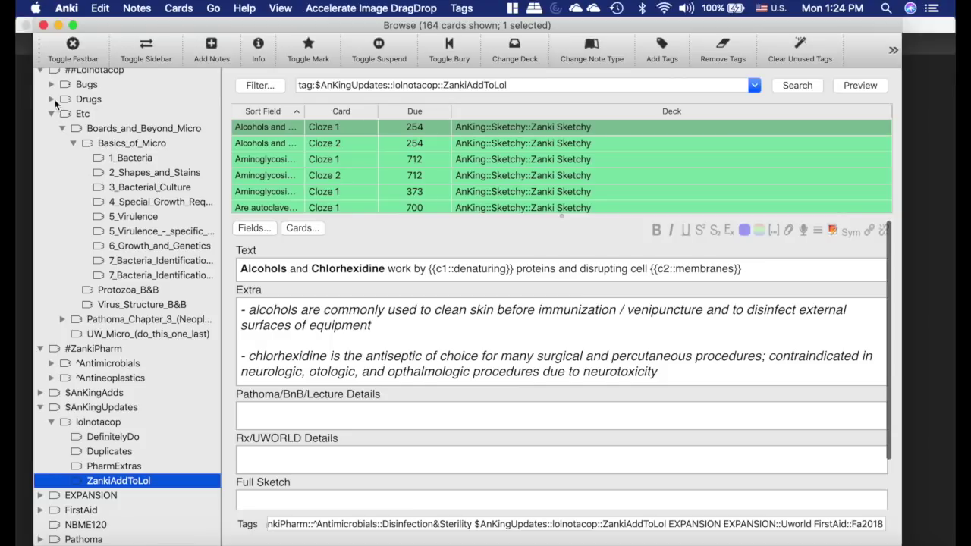
click(52, 100)
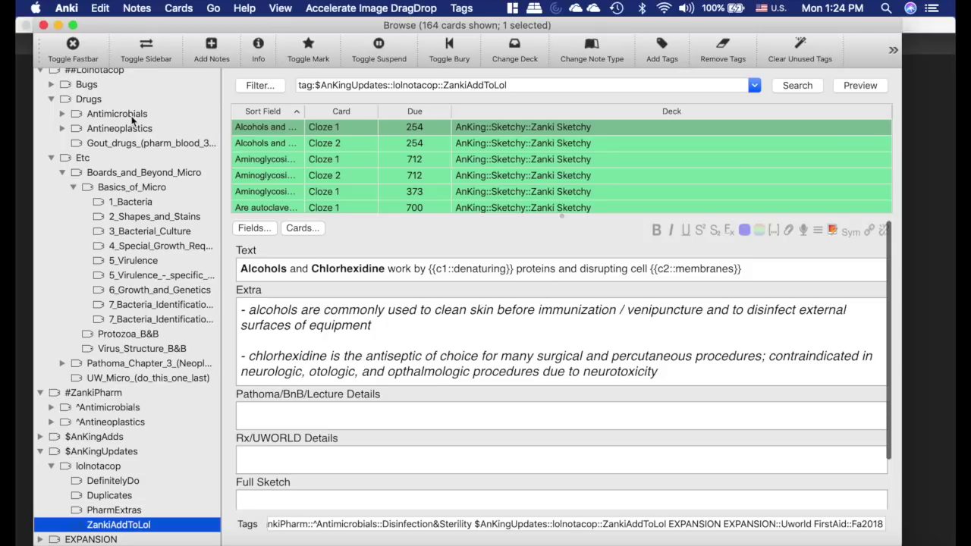
scroll(83, 409, down, 2)
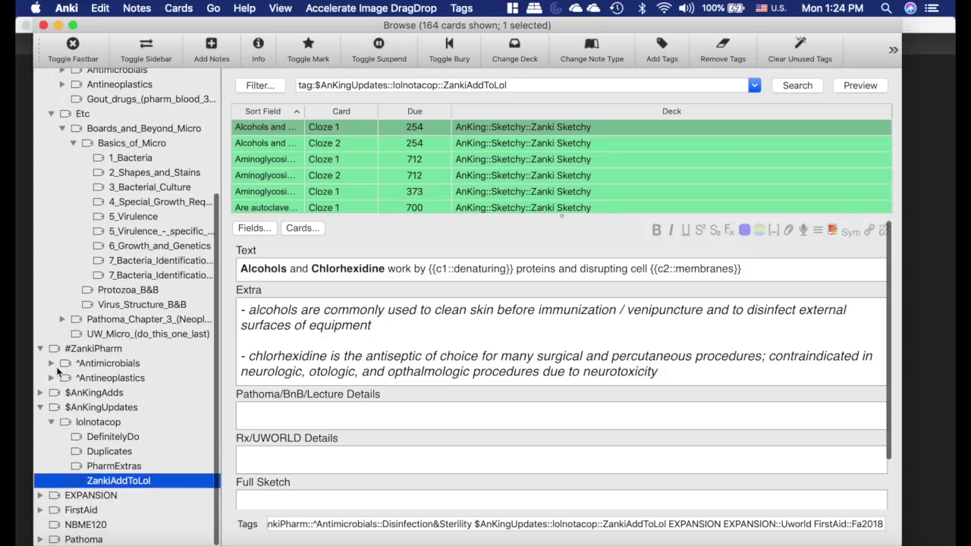
click(52, 364)
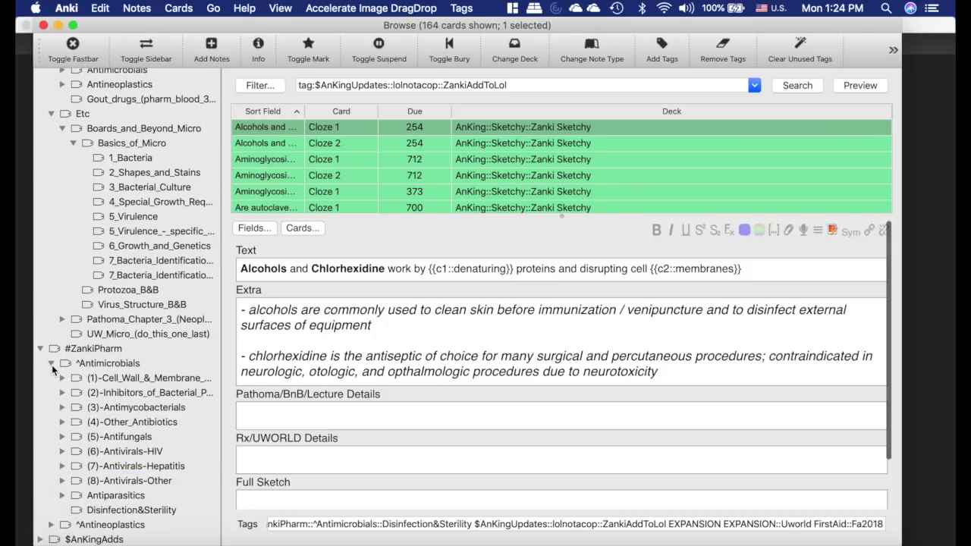
- Expand the (1)-Cell_Wall_&_Membrane_Active tag under ^Antimicrobials, list the cards tagged 1.1_Penicillin, and look through them
scroll(91, 303, down, 5)
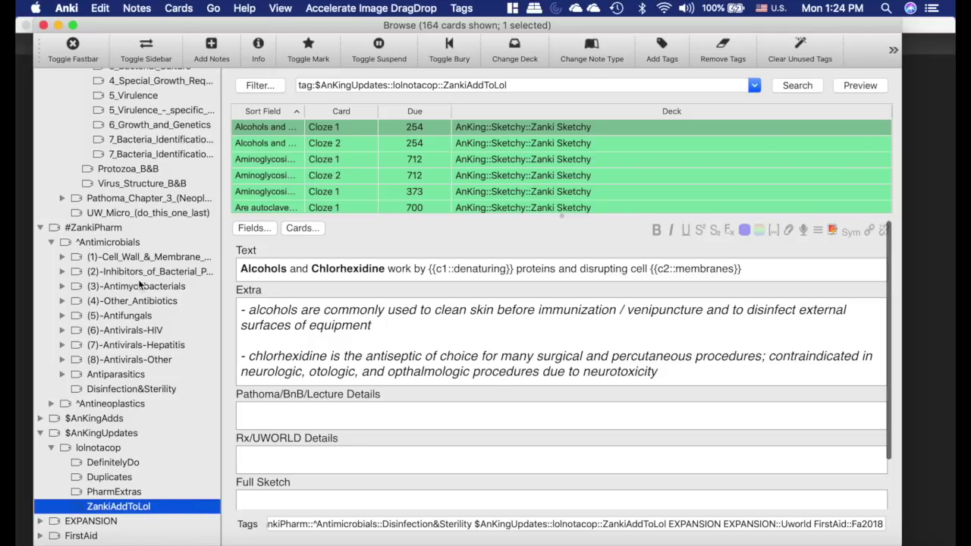
click(62, 257)
click(125, 271)
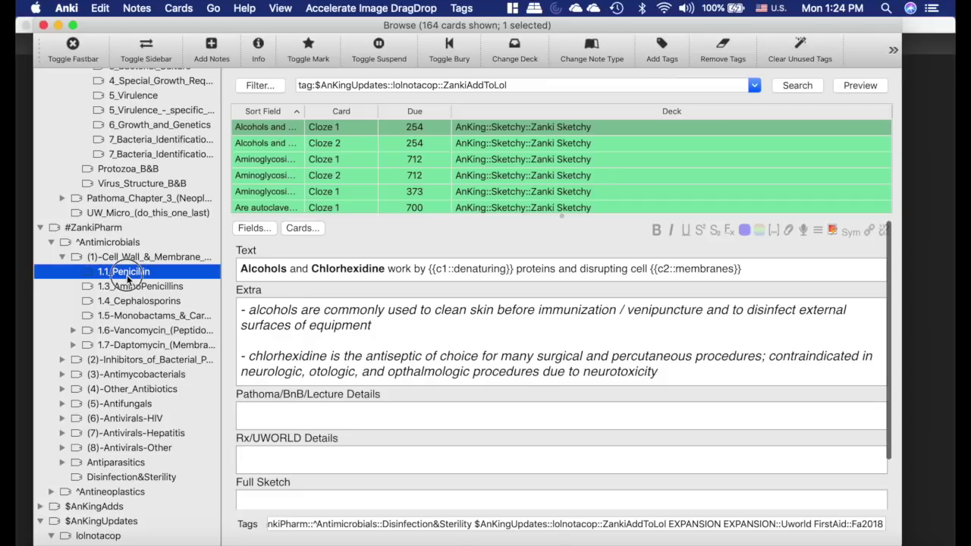
scroll(334, 155, down, 5)
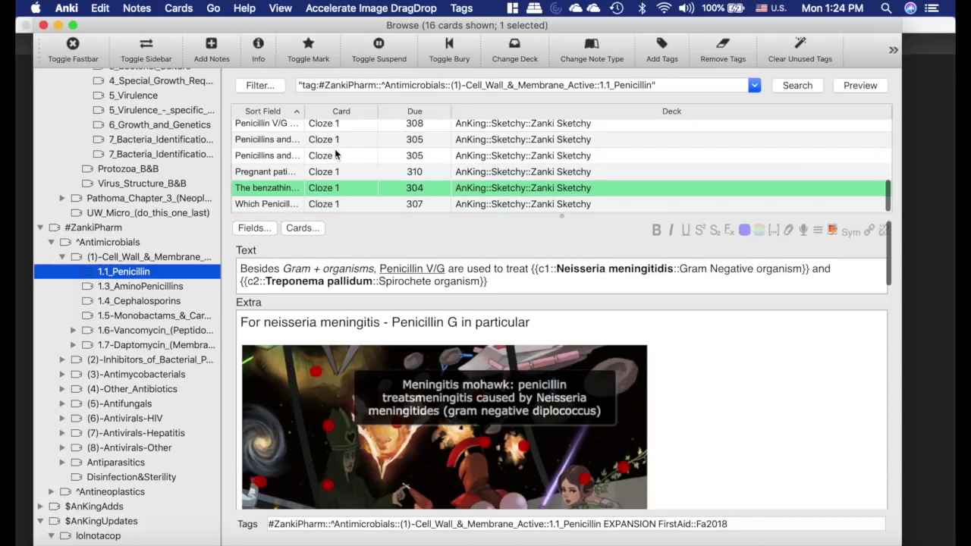
- Open the penicillin card asking whether transpeptidase inhibition directly kills bacteria, and the card on benzathine forms of Penicillin V/G
scroll(335, 151, up, 5)
click(277, 182)
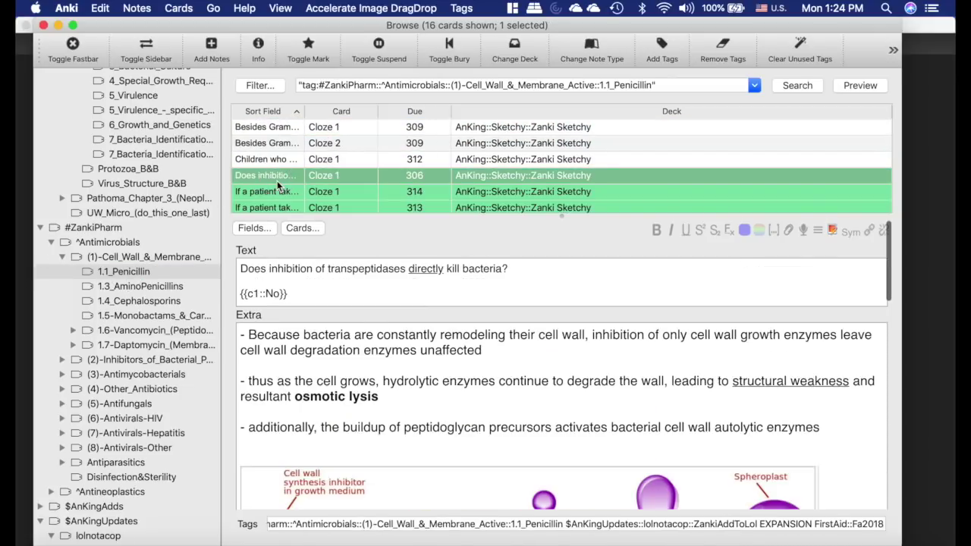
scroll(278, 186, down, 5)
click(278, 188)
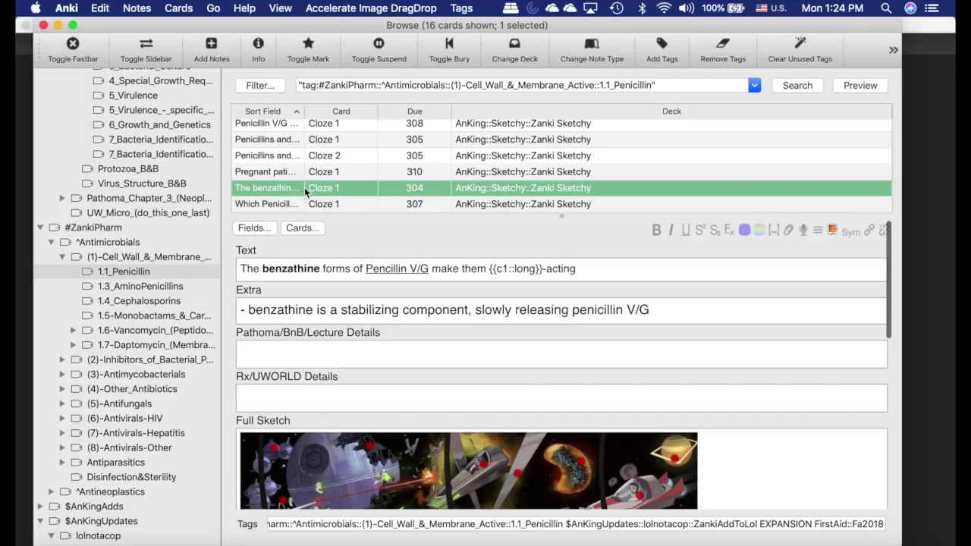
- Collapse the (1)-Cell_Wall_&_Membrane_Active tag and its parent ^Antimicrobials tag under #ZankiPharm
scroll(182, 138, up, 5)
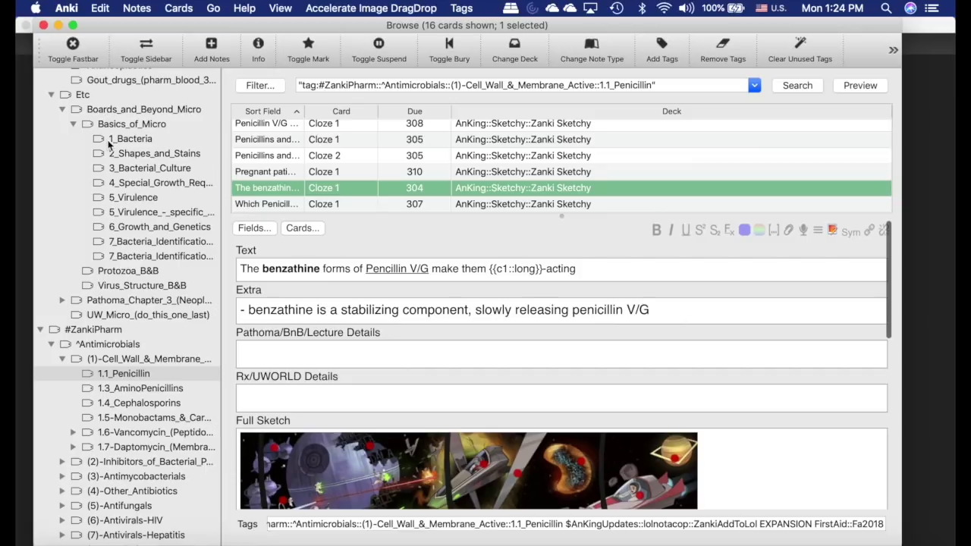
scroll(114, 289, down, 7)
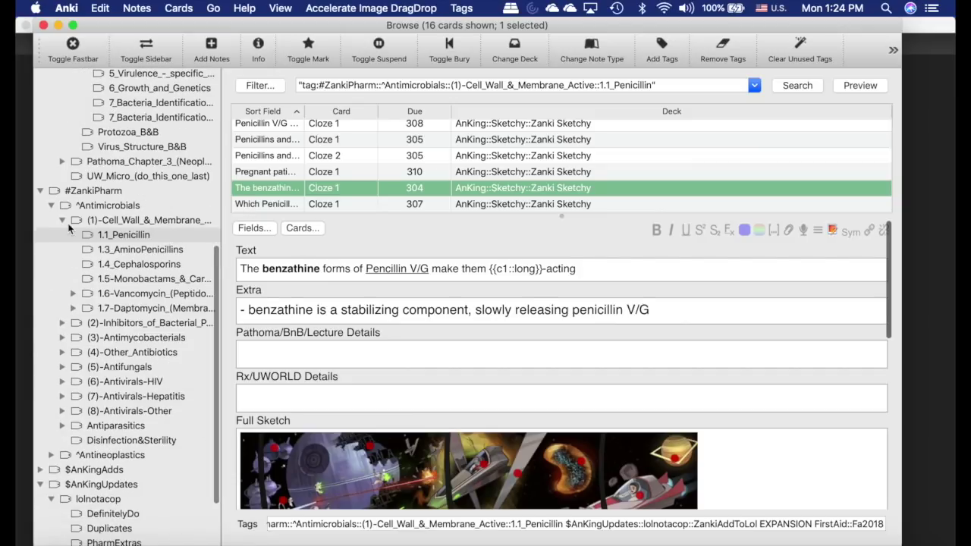
click(63, 220)
click(52, 221)
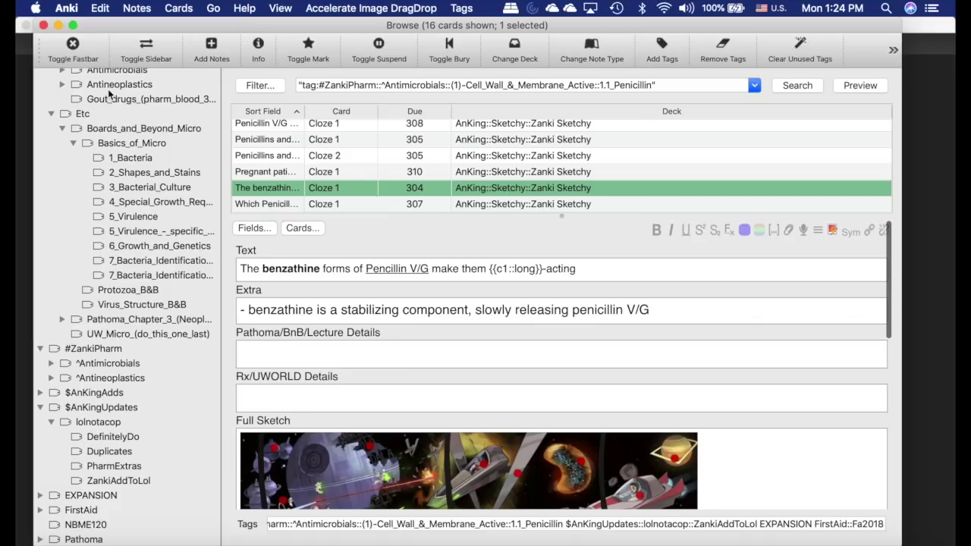
- Look over the Drugs and Etc tags under ##Lolnotacop and list the #ZankiPharm cards tagged ^Antineoplastics
scroll(118, 94, up, 5)
scroll(117, 99, up, 1)
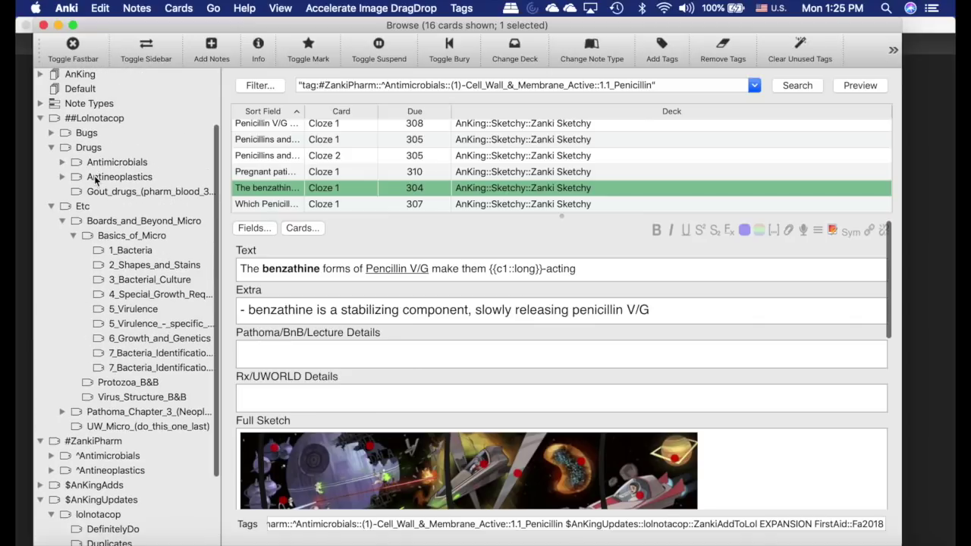
scroll(129, 193, down, 6)
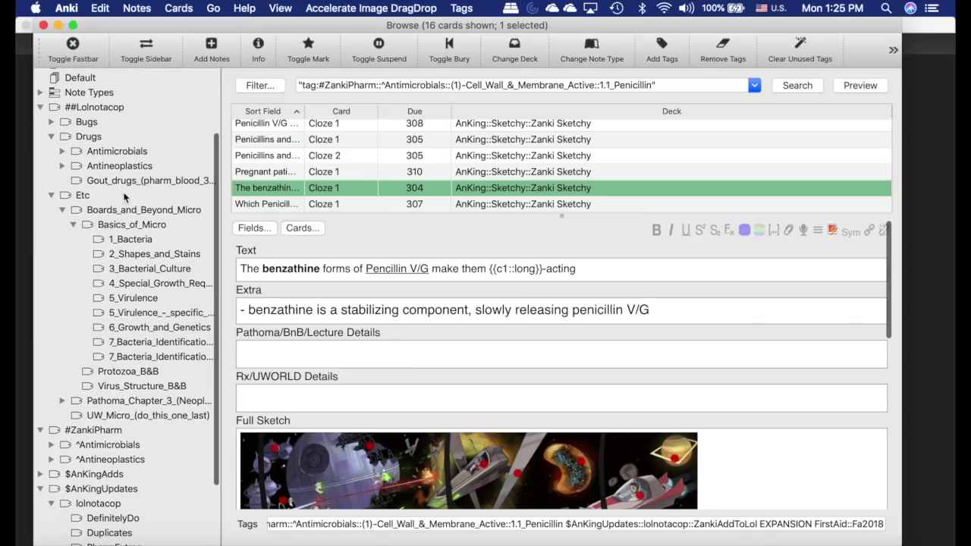
click(110, 379)
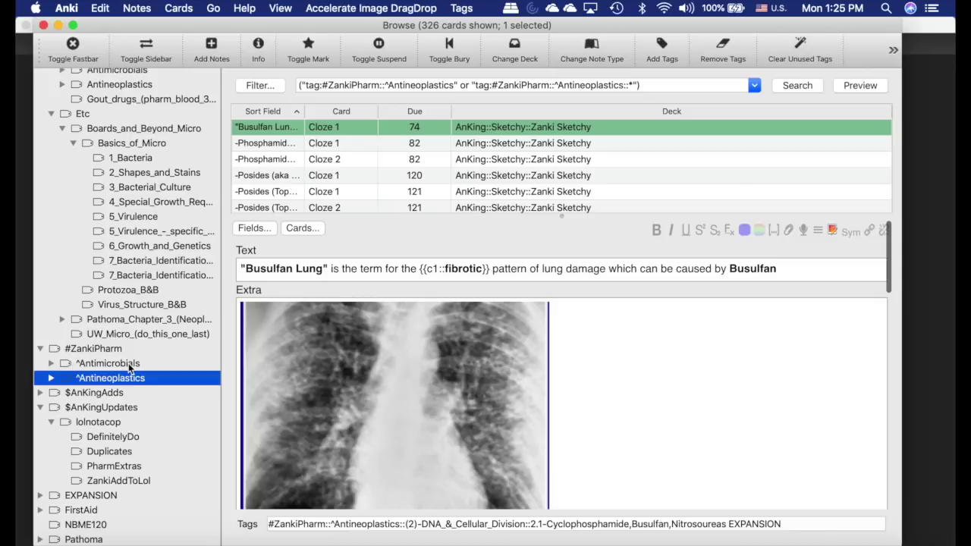
- Collapse $AnKingUpdates and expand ^Antimicrobials under #ZankiPharm down to the subtags of (7)-Antivirals-Hepatitis
click(42, 408)
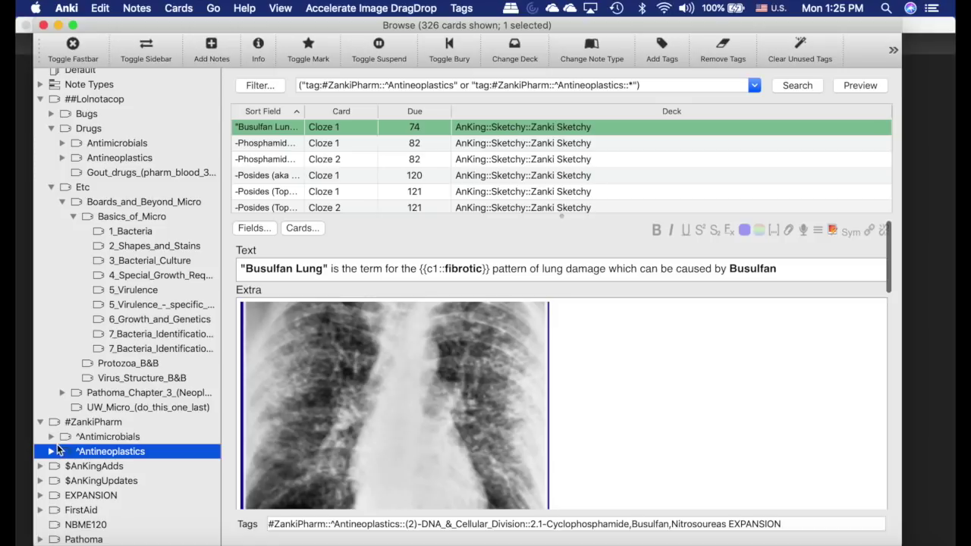
click(51, 437)
scroll(105, 366, down, 5)
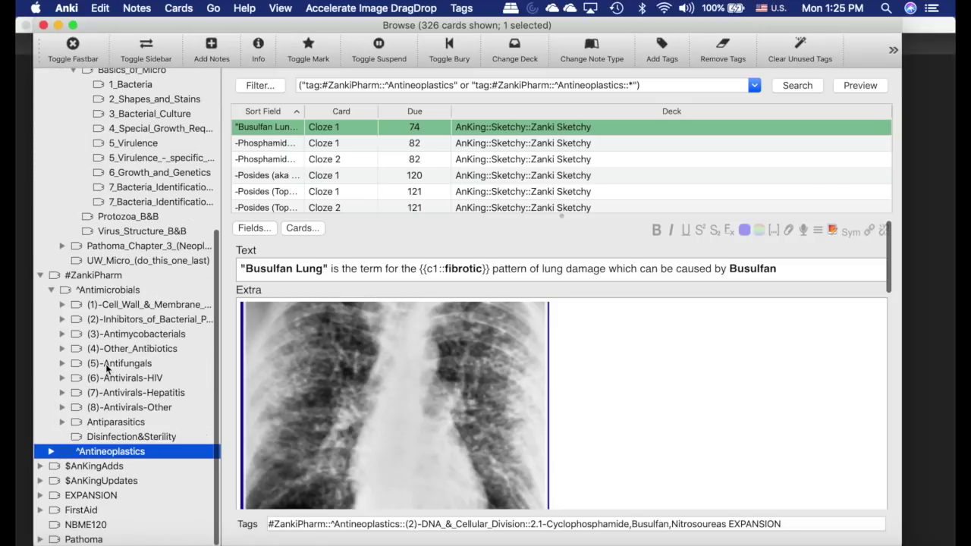
click(62, 392)
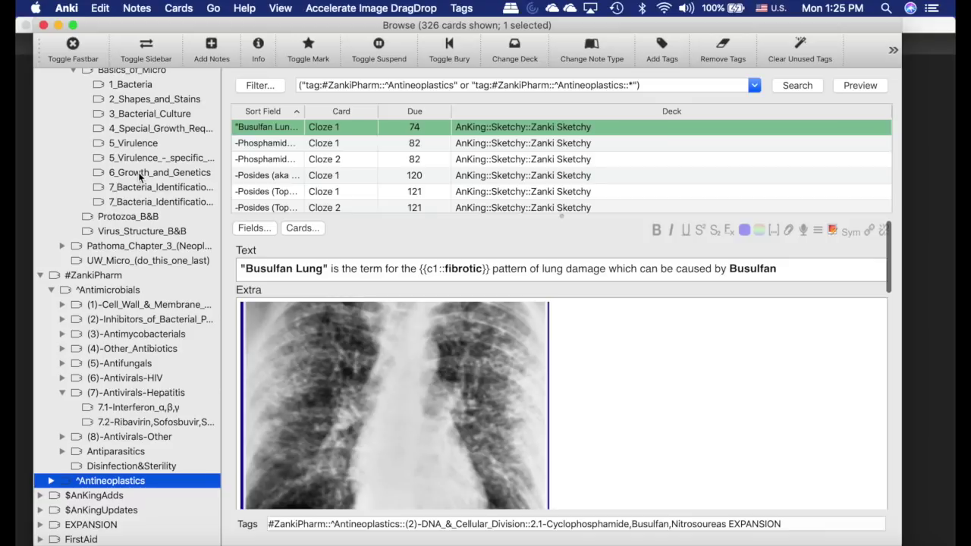
- Collapse Etc and expand Antimicrobials under ##Lolnotacop's Drugs tag to compare its subtags with those of #ZankiPharm
scroll(138, 172, up, 3)
click(52, 107)
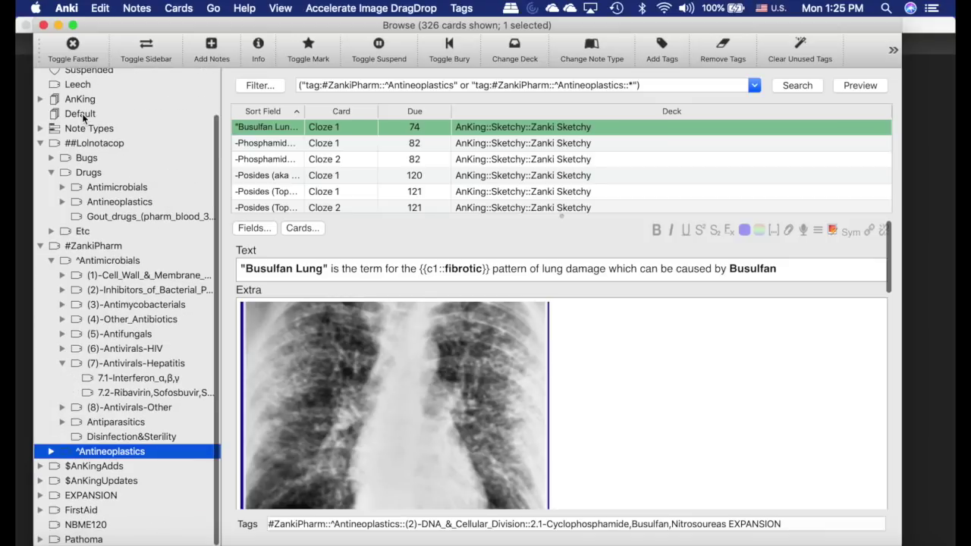
click(62, 189)
scroll(140, 243, down, 2)
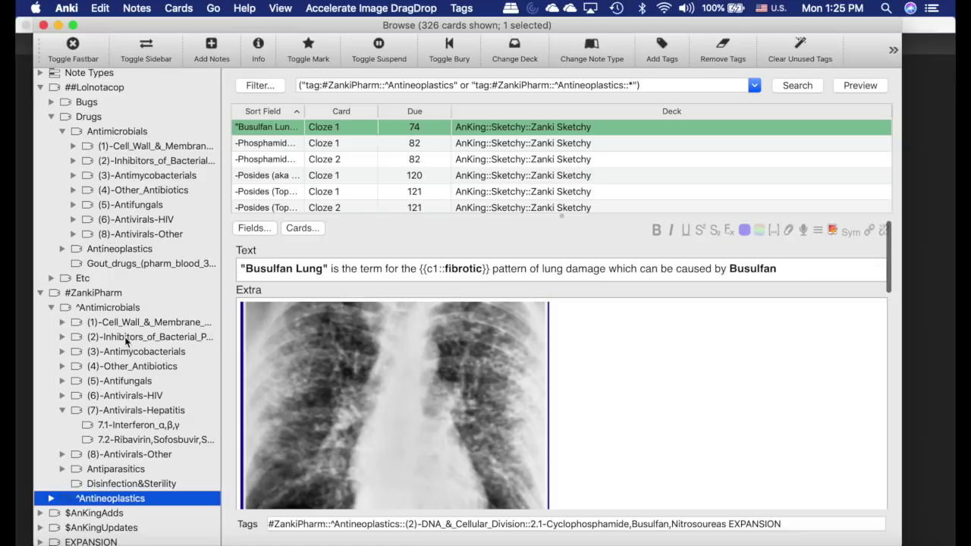
scroll(122, 326, down, 2)
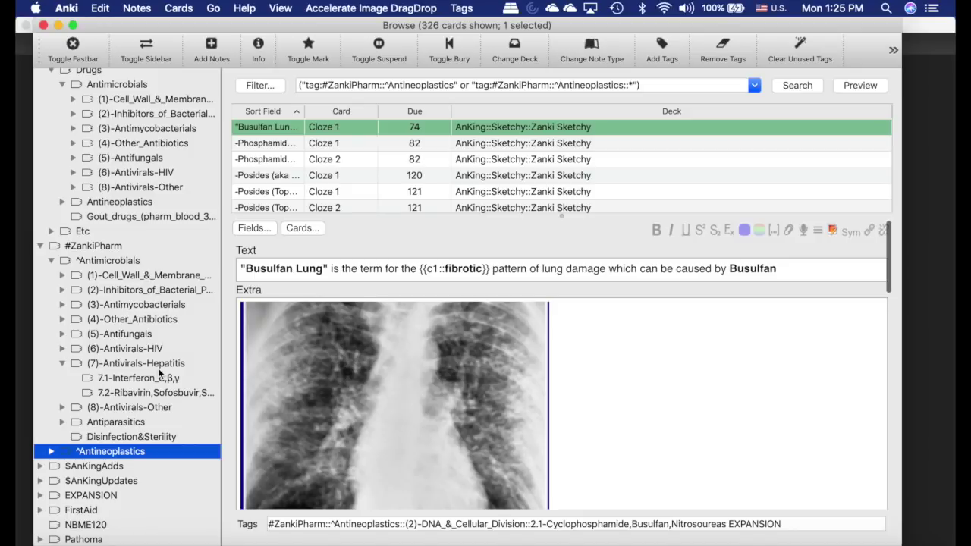
- Replace the tag query with a search of the collection for "syphilis gummas"
double_click(497, 88)
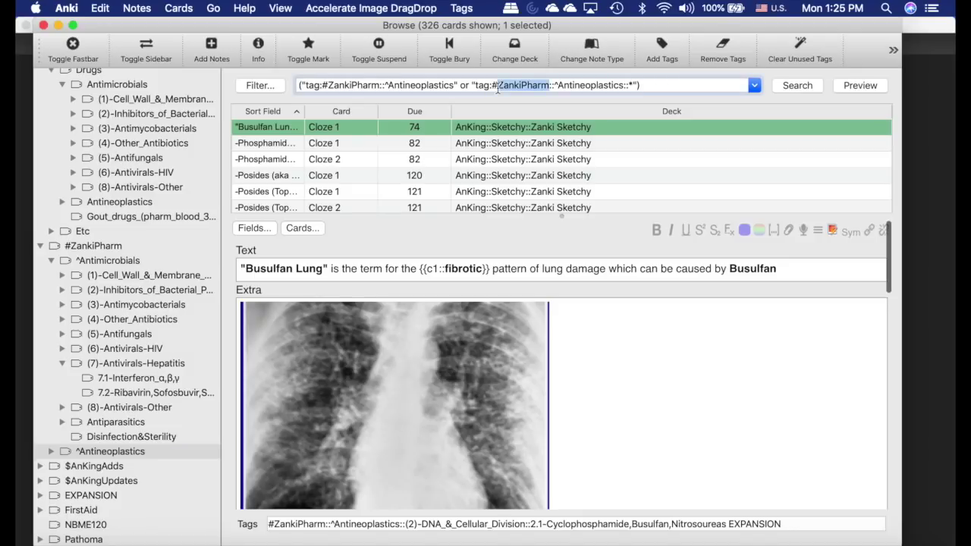
text(syp)
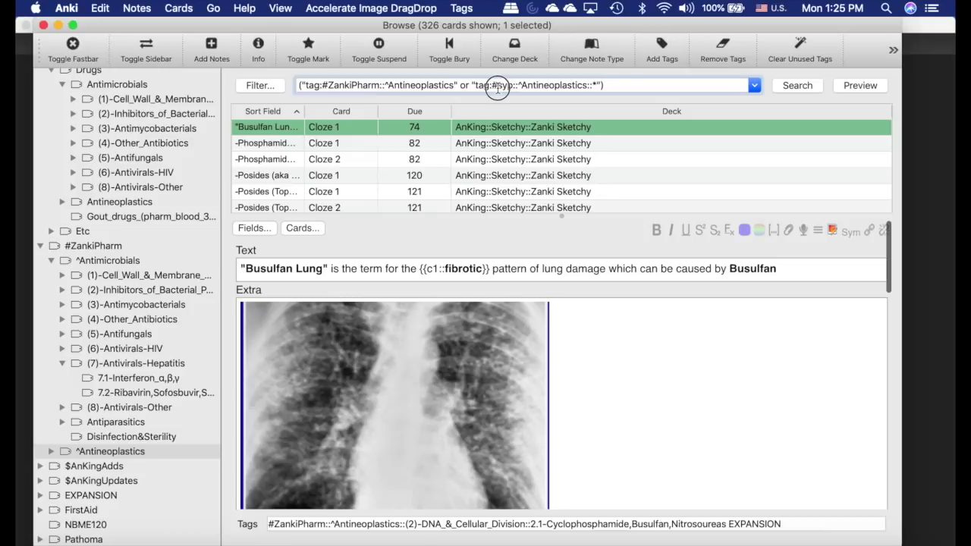
triple_click(497, 87)
text(phi)
key(BackSpace)
key(BackSpace)
key(BackSpace)
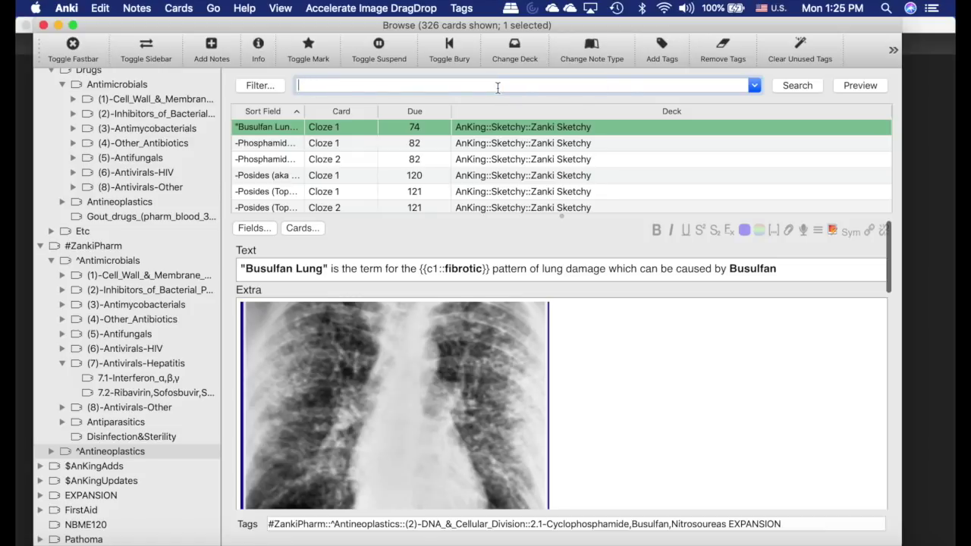
text(syphilis gummas)
key(Return)
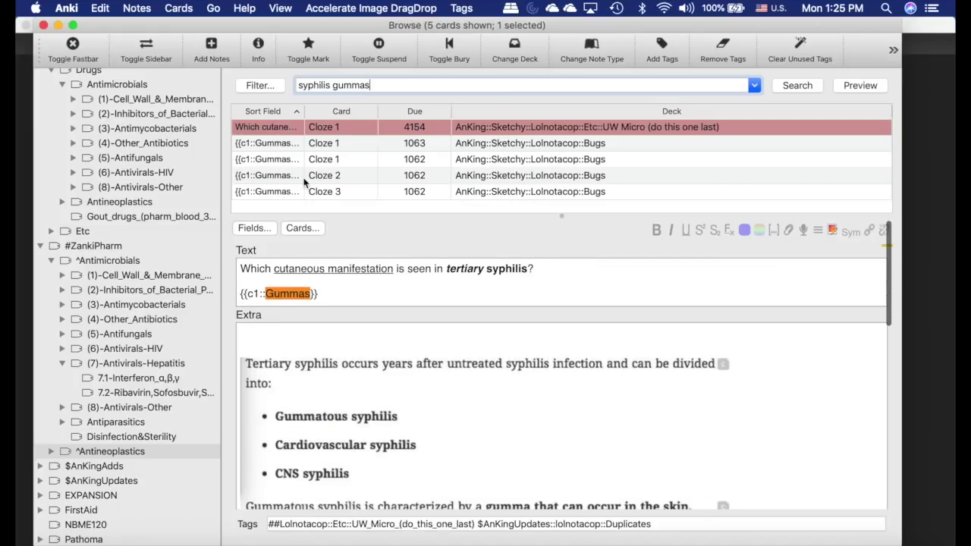
- Open the Cloze 1 card on gummas of tertiary syphilis as soft growths with necrotic centers and examine its Extra and detail fields
click(449, 159)
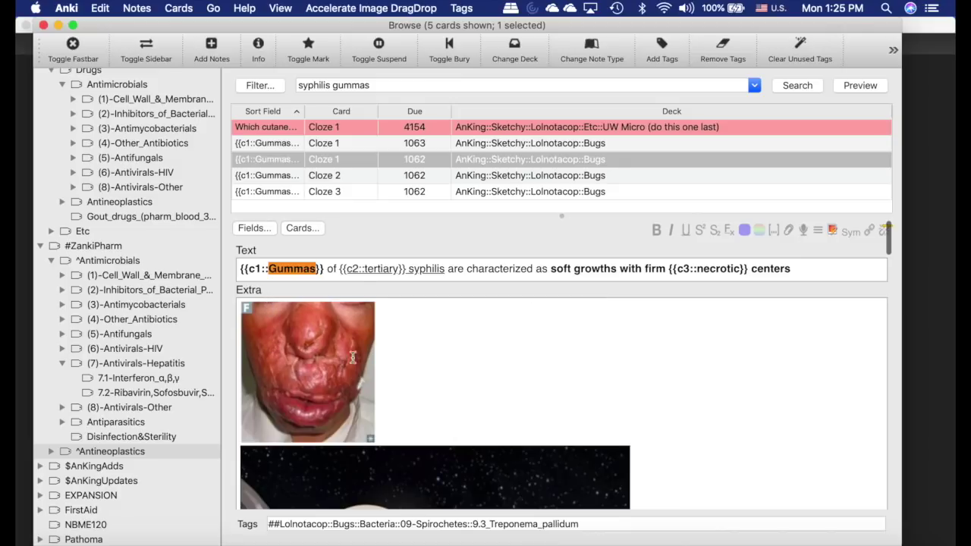
scroll(313, 385, down, 15)
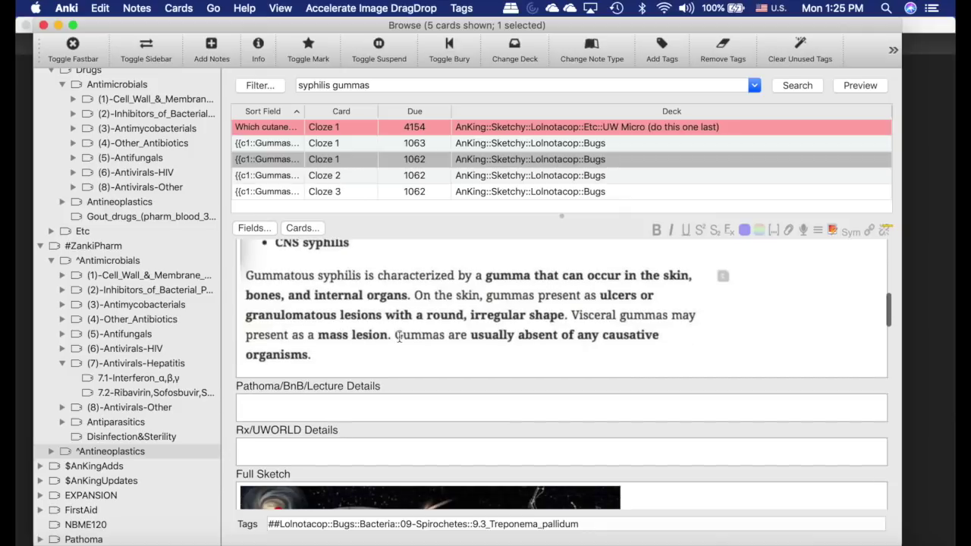
scroll(398, 336, up, 10)
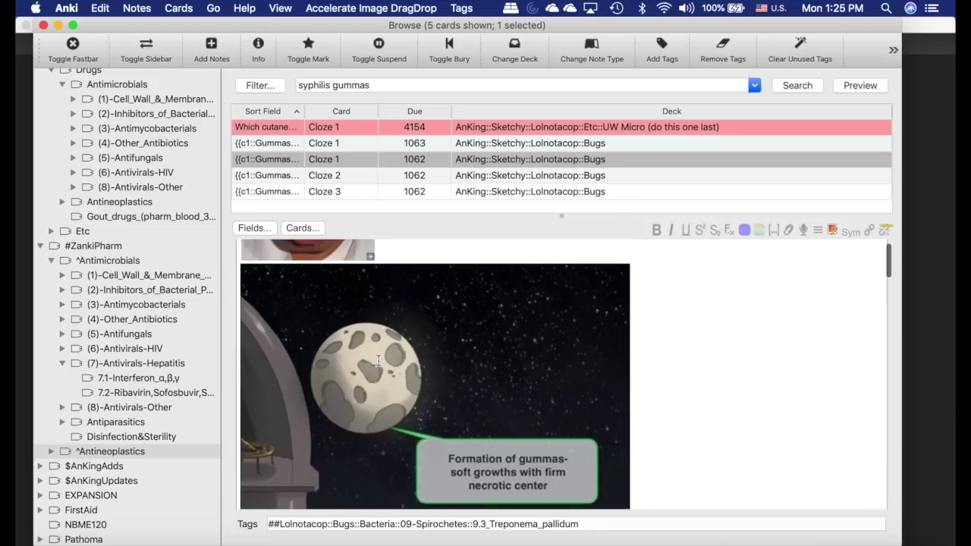
scroll(378, 361, up, 5)
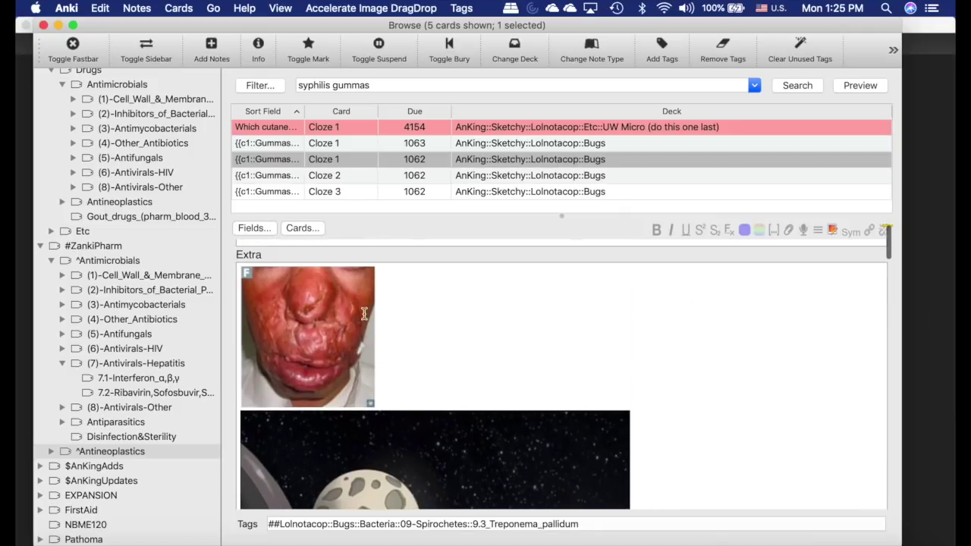
scroll(403, 336, up, 3)
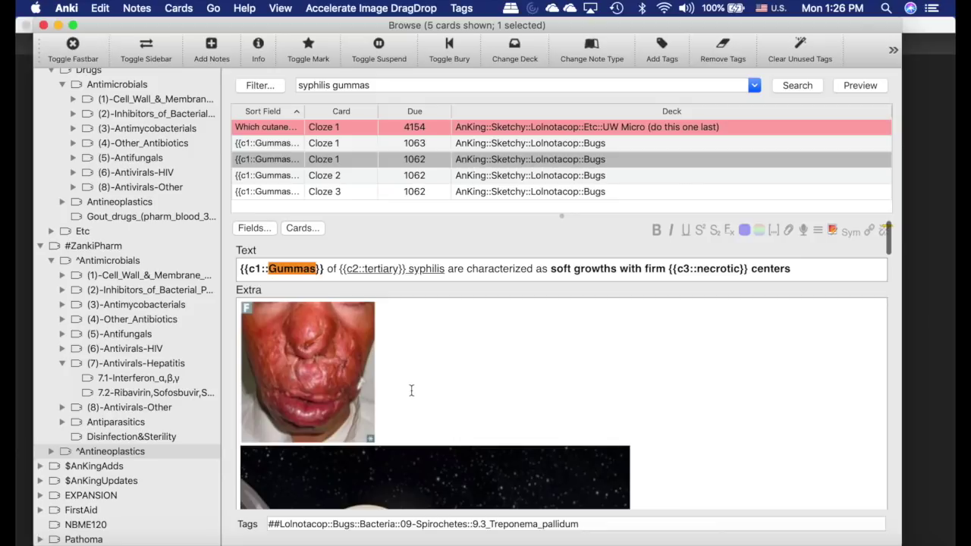
- Collapse the top-level ##Lolnotacop and #ZankiPharm tags
scroll(57, 152, up, 2)
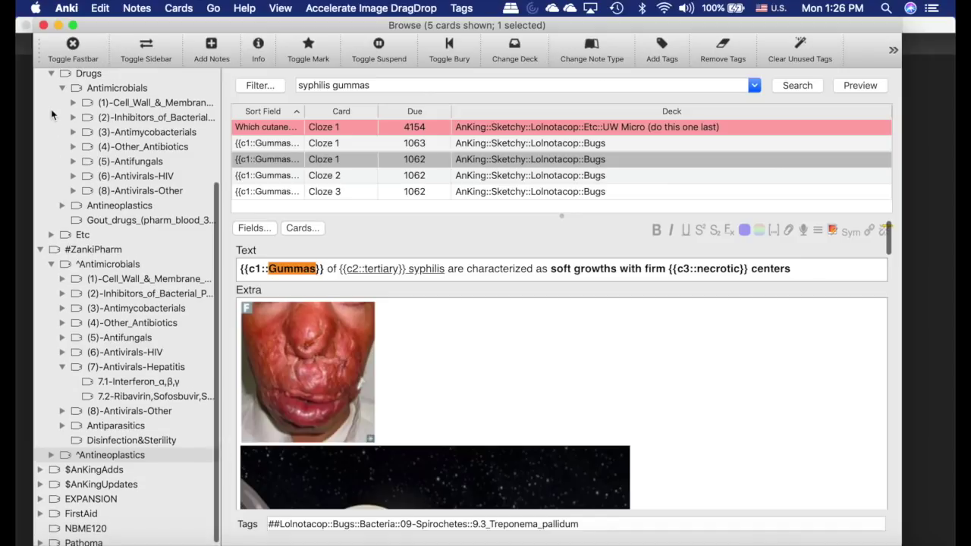
scroll(46, 103, up, 1)
click(40, 92)
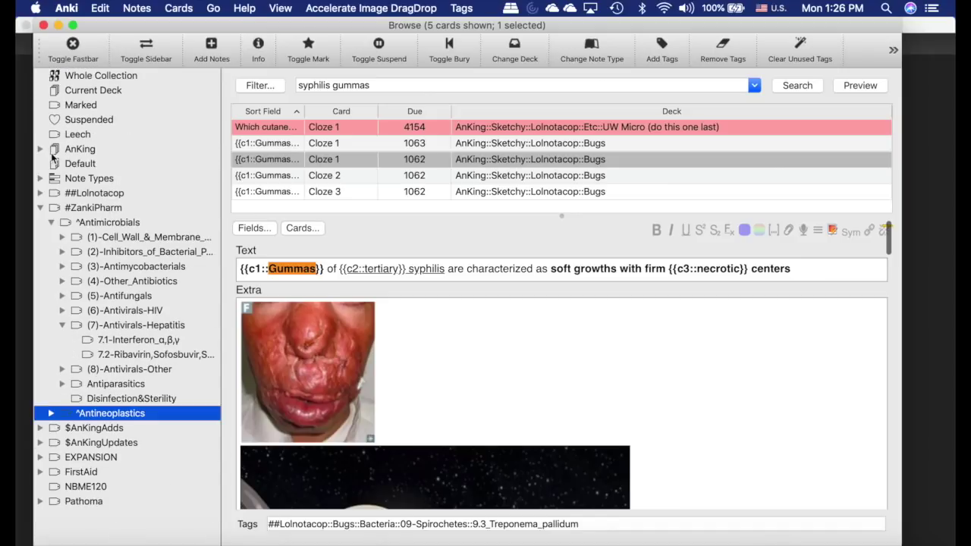
click(41, 208)
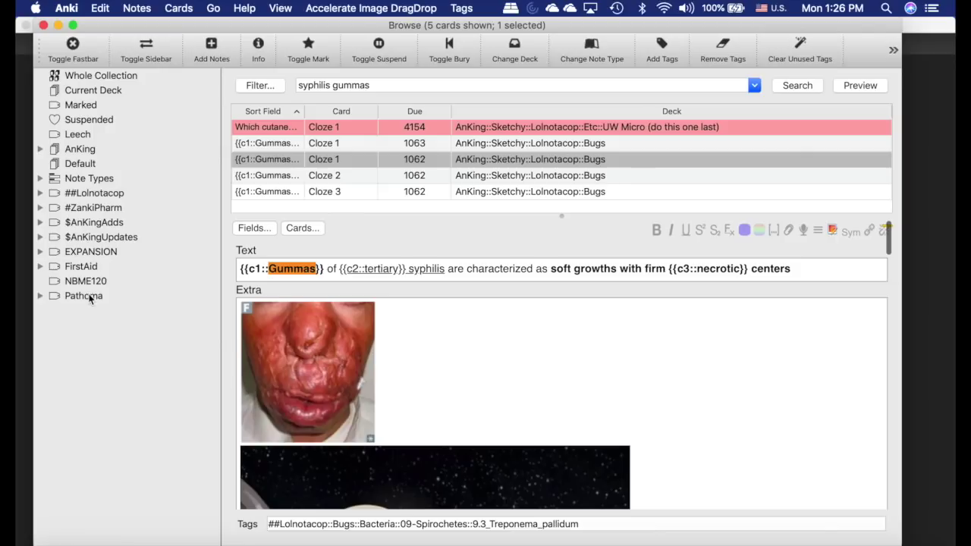
- Expand the EXPANSION and FirstAid tags to view their subtags, and collapse both again
click(40, 252)
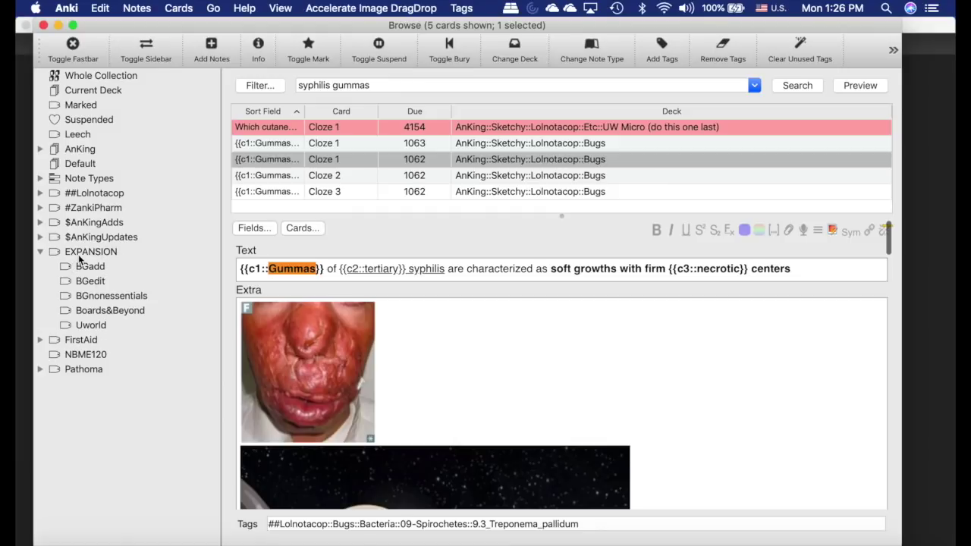
click(40, 340)
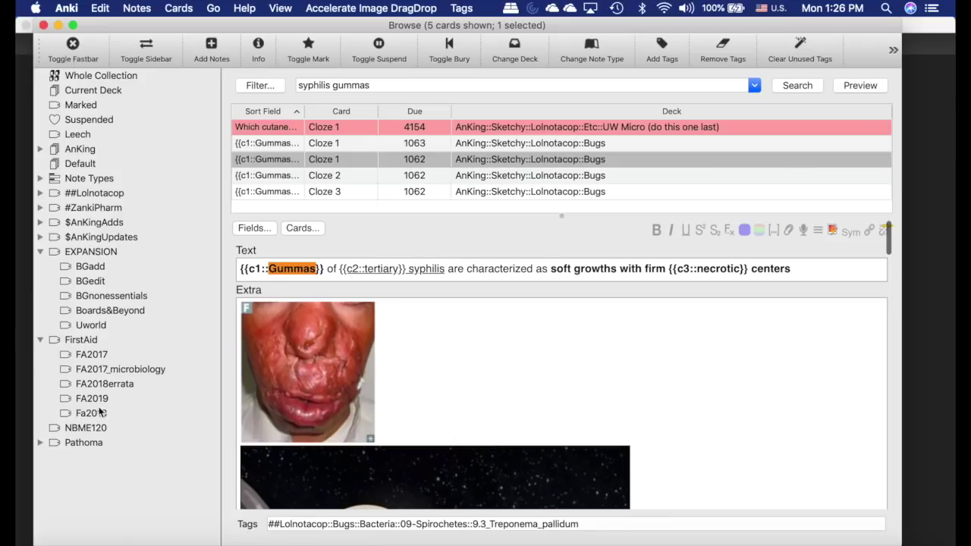
click(41, 341)
click(41, 252)
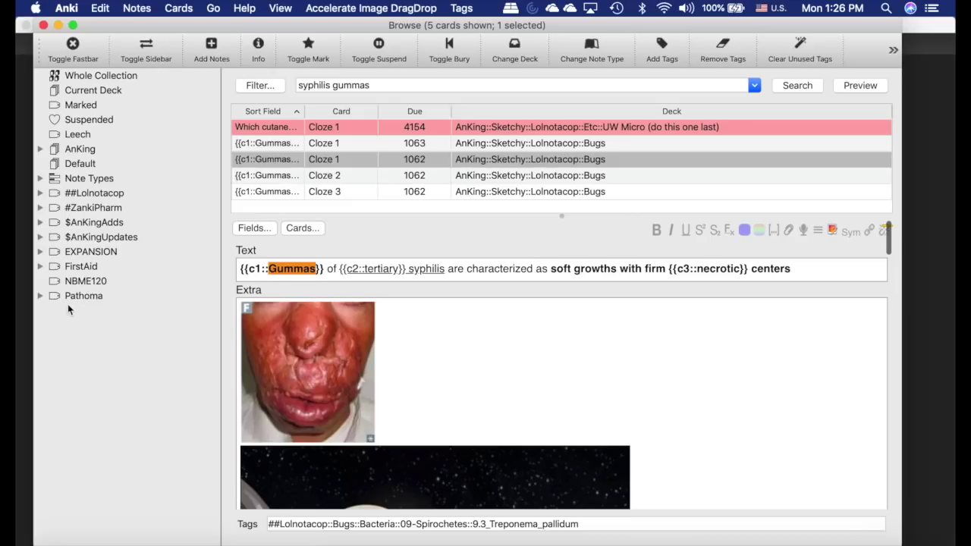
- Expand the Pathoma tag and its chapters 01_GrowthAdaptations, 02_Inflammation and 03_Neoplasia, and look through their subtags
click(40, 298)
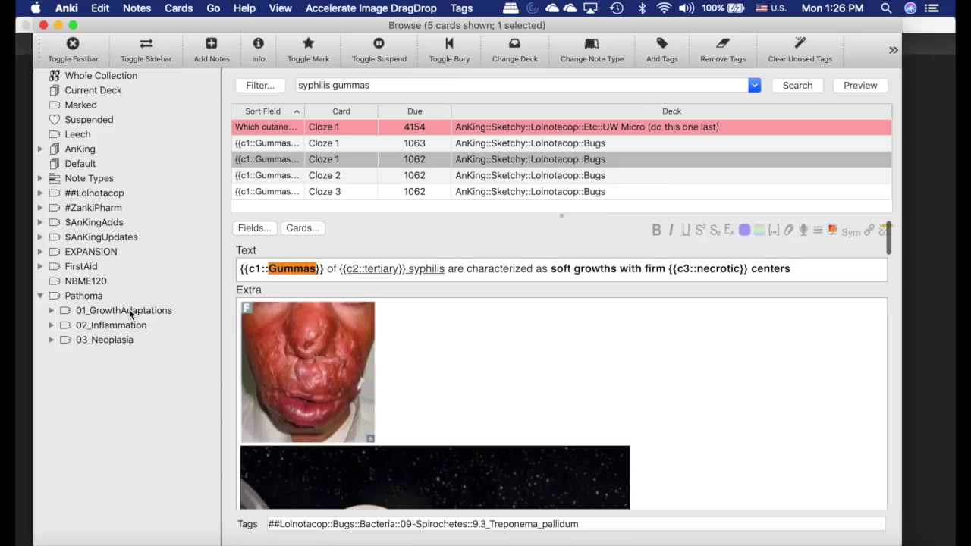
click(51, 311)
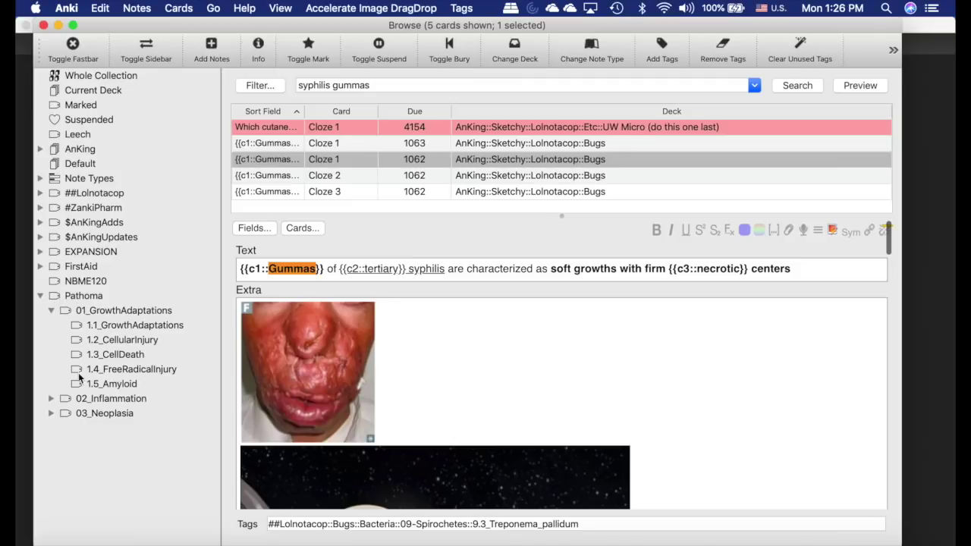
click(52, 398)
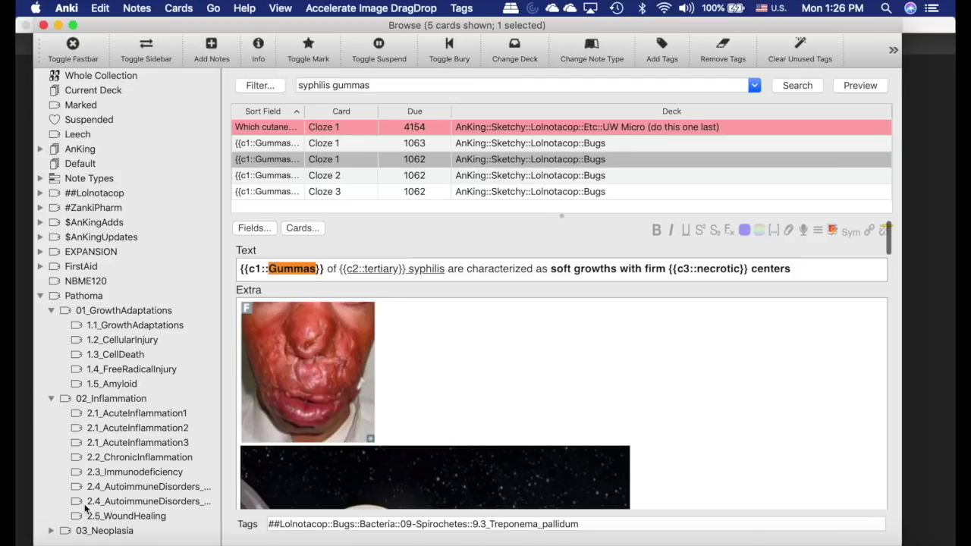
click(51, 531)
scroll(144, 455, down, 1)
scroll(144, 456, down, 4)
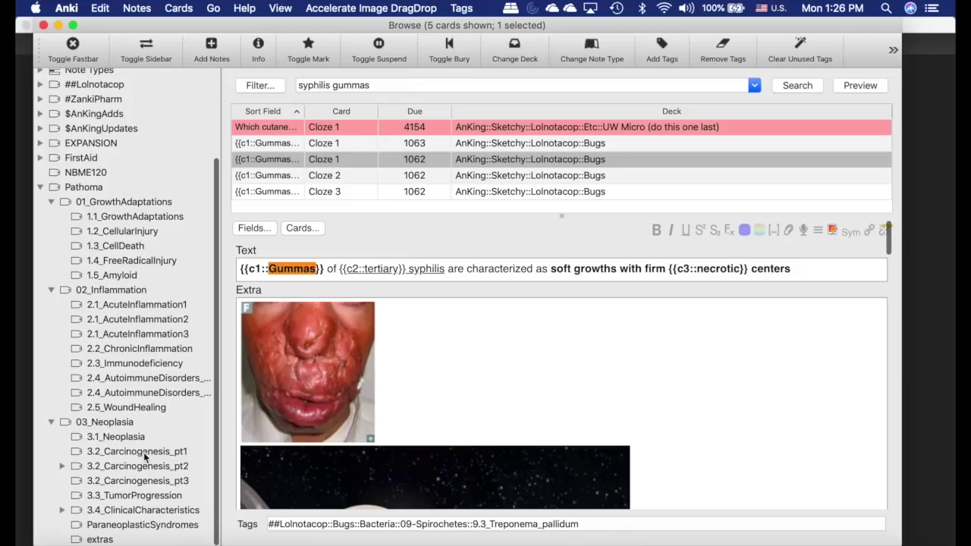
- Expand 3.2_Carcinogenesis_pt2 and 3.4_ClinicalCharacteristics under 03_Neoplasia to view their subtags
click(62, 466)
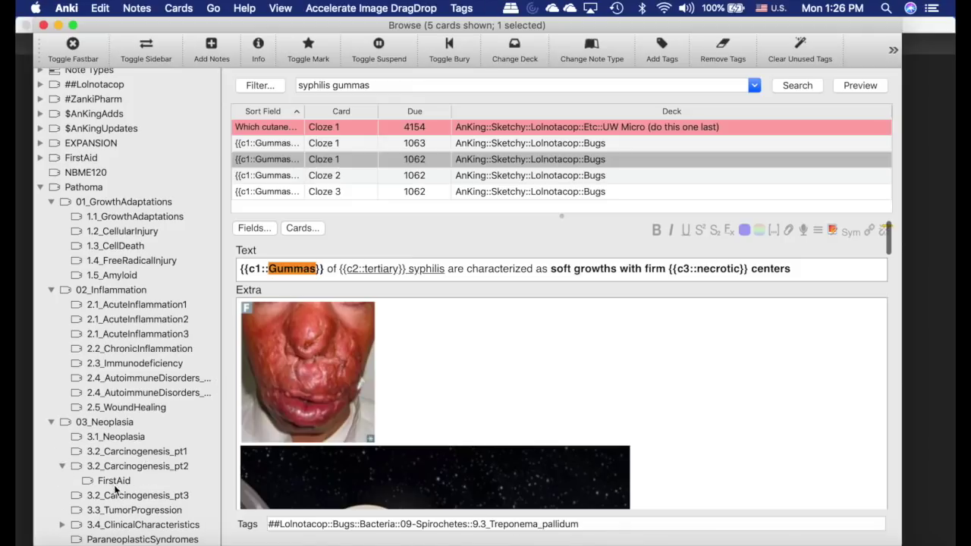
click(61, 524)
scroll(123, 506, down, 1)
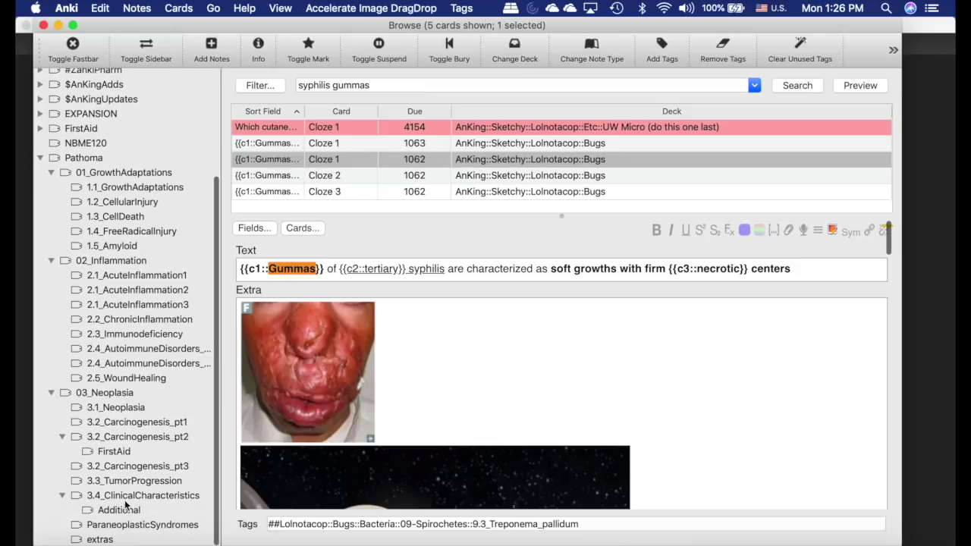
- Show the cards tagged ParaneoplasticSyndromes and those tagged extras under Pathoma's 03_Neoplasia, and look through the extras cards
click(97, 529)
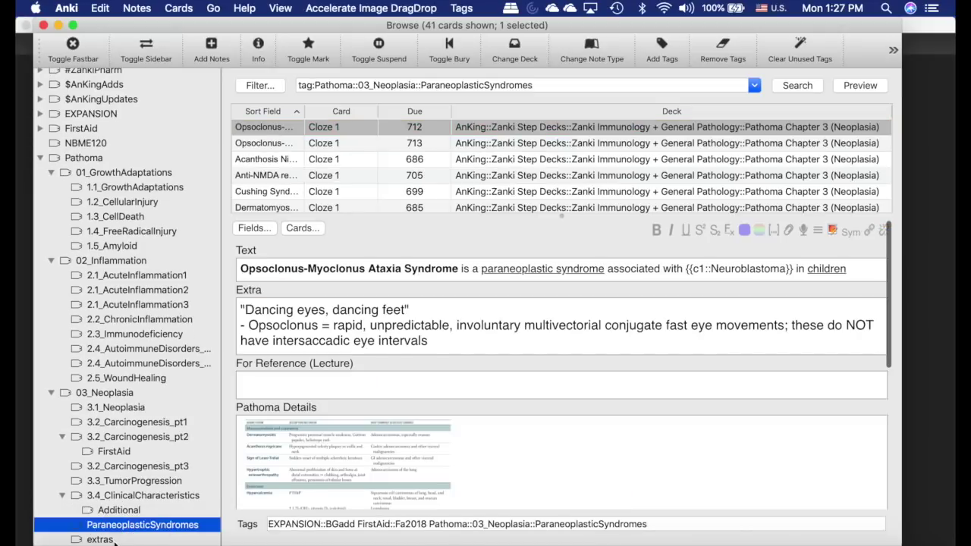
click(114, 539)
scroll(338, 163, down, 5)
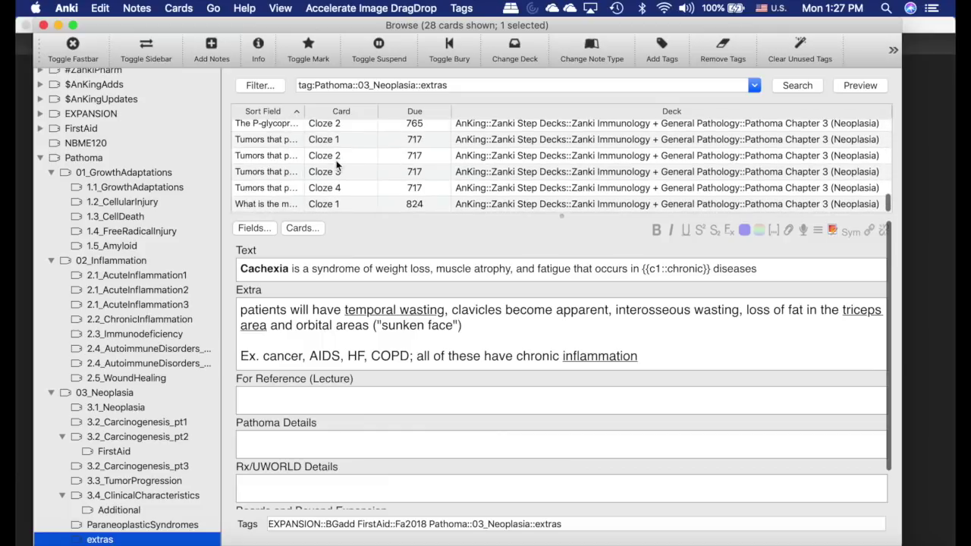
scroll(338, 163, up, 5)
scroll(136, 269, up, 3)
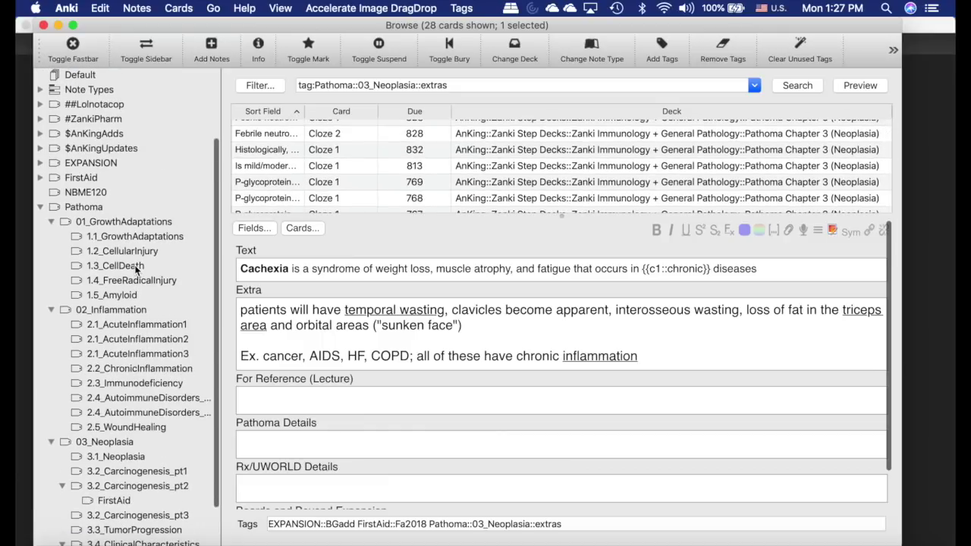
scroll(137, 269, down, 3)
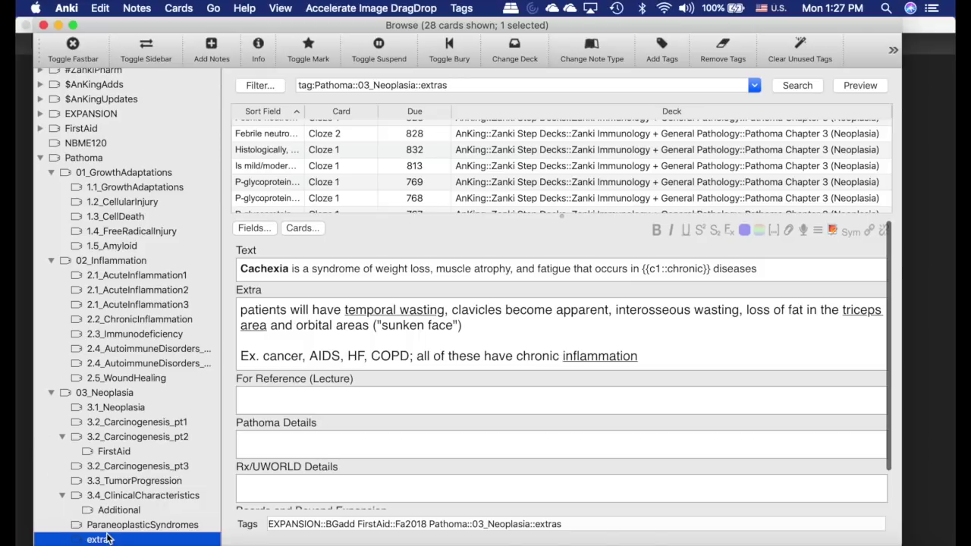
- Expand the ##Lolnotacop tag, collapse its Drugs subtag, and expand Etc and its Pathoma Chapter 3 tag to view the subtags
scroll(91, 176, up, 8)
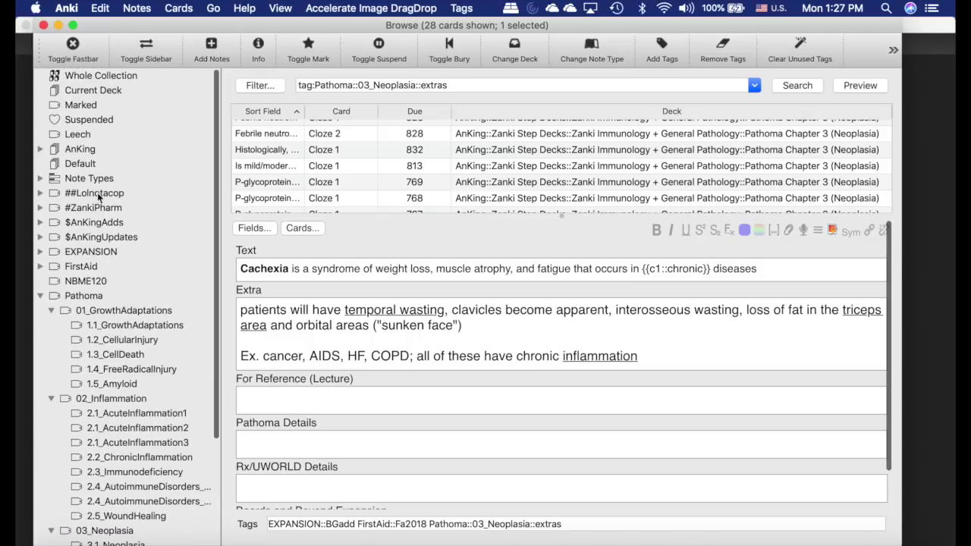
click(41, 193)
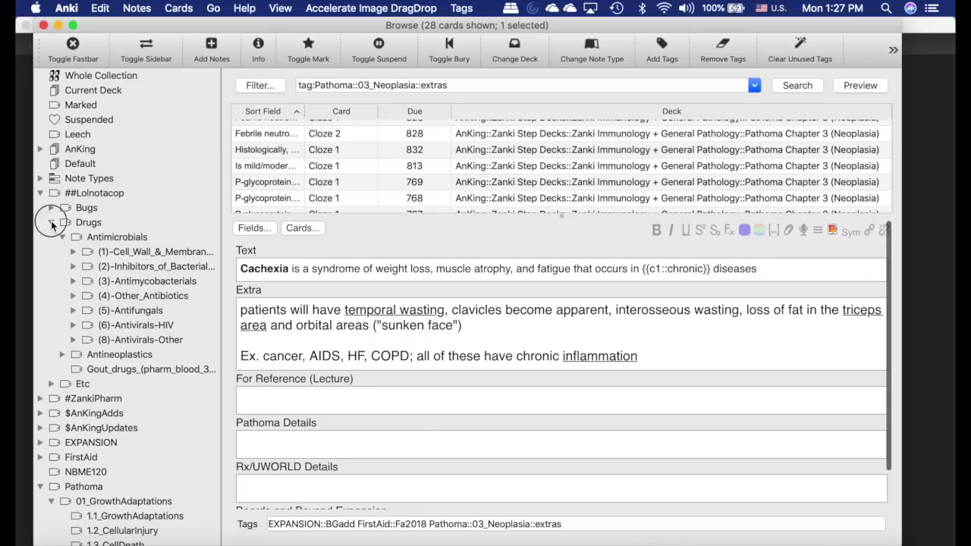
click(51, 223)
click(52, 238)
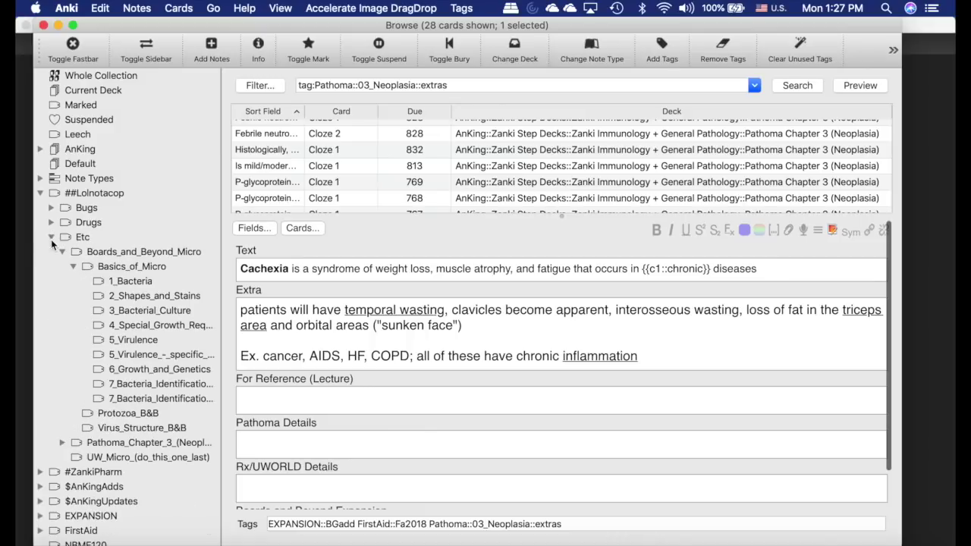
click(63, 443)
scroll(139, 449, down, 3)
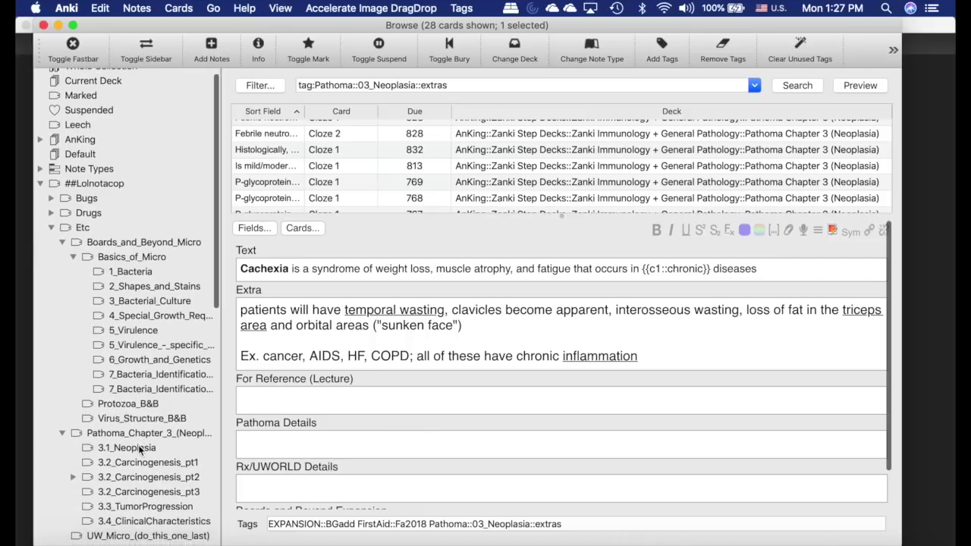
scroll(139, 449, down, 1)
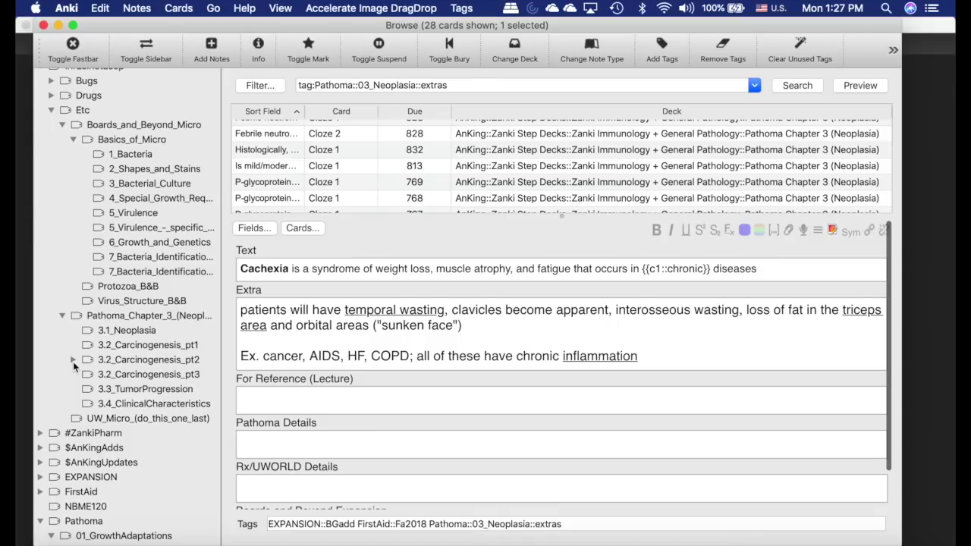
- Place the cursor in the Cachexia note's For Reference (Lecture) field, and close the card browser
scroll(277, 431, down, 1)
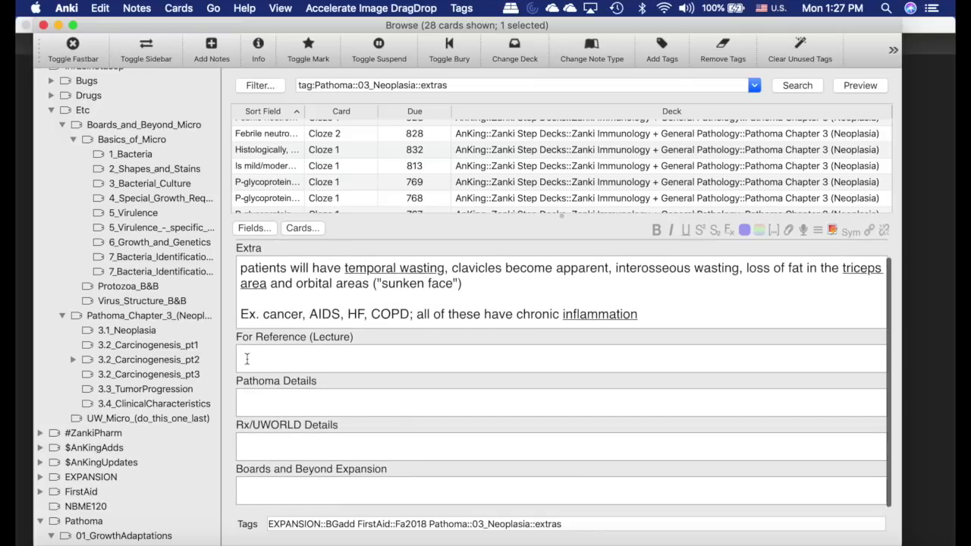
click(247, 358)
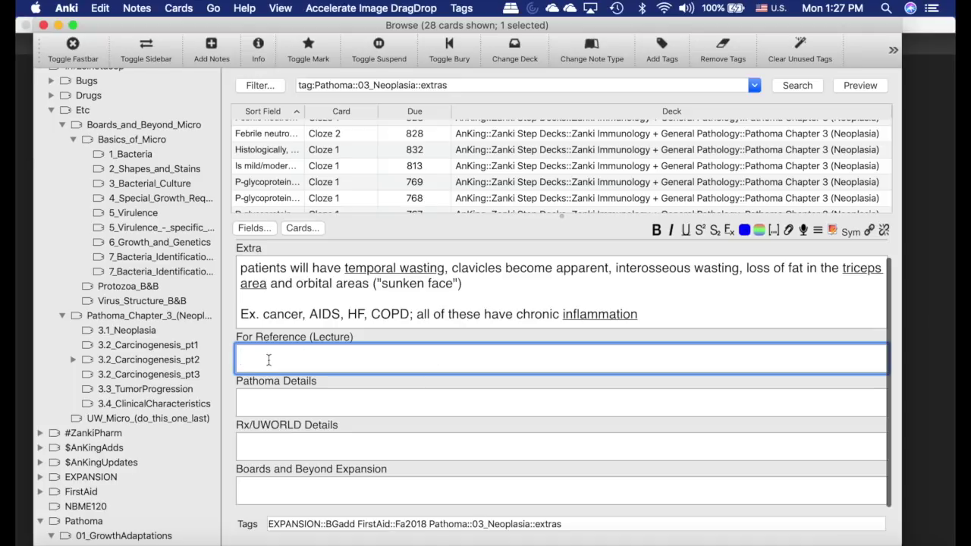
click(43, 25)
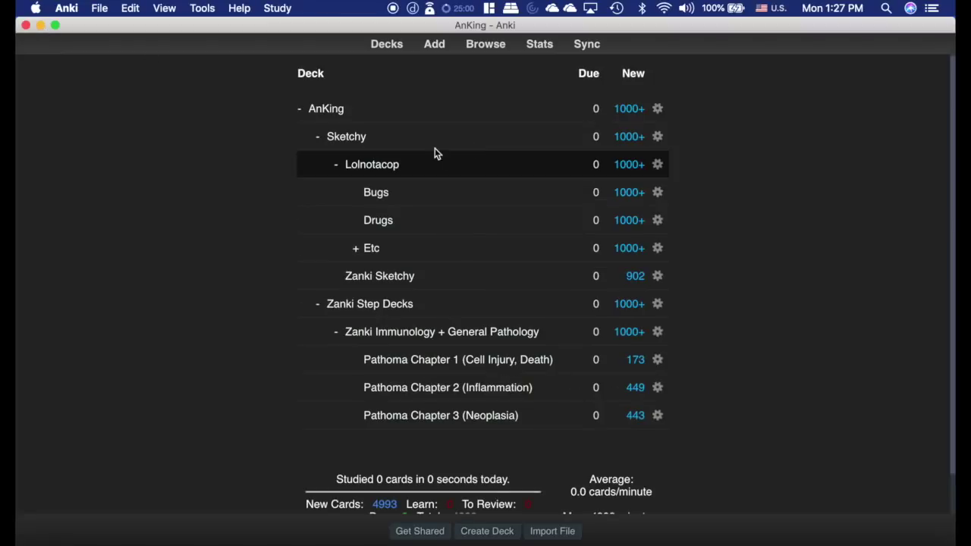
- Start studying the Lolnotacop deck and reveal the answer to its first card
click(373, 164)
key(s)
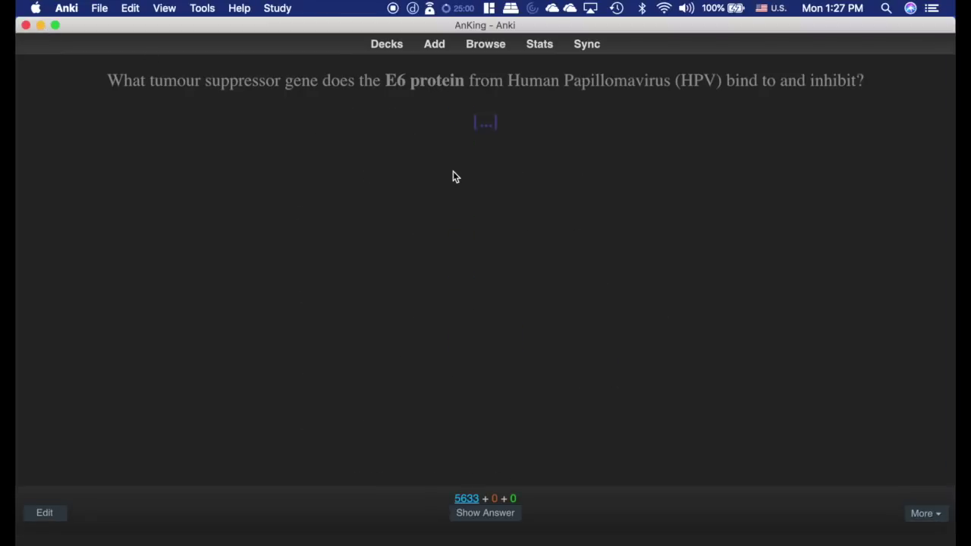
key(space)
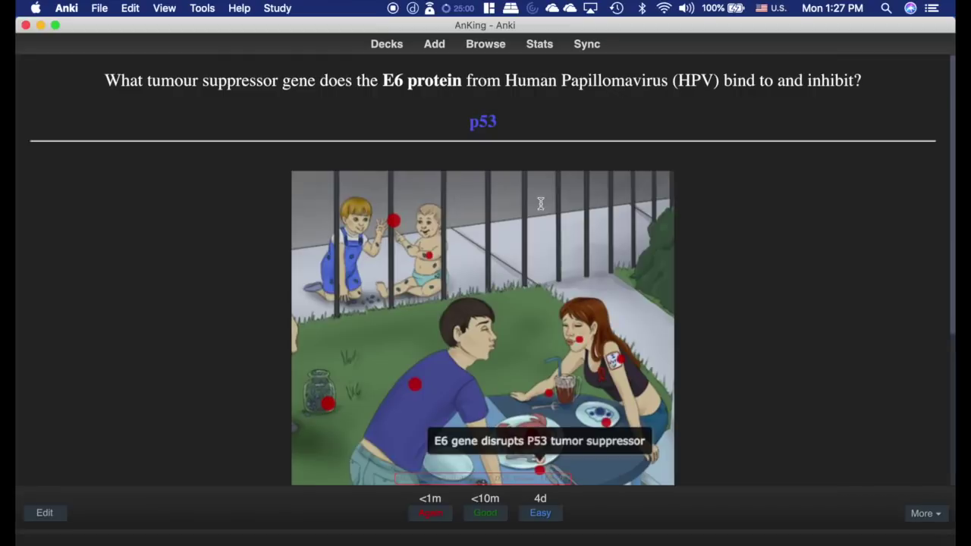
- Enter the test text "asdfsadfasdfasijpwe" in the editable field above the image on the E6 protein card
click(285, 216)
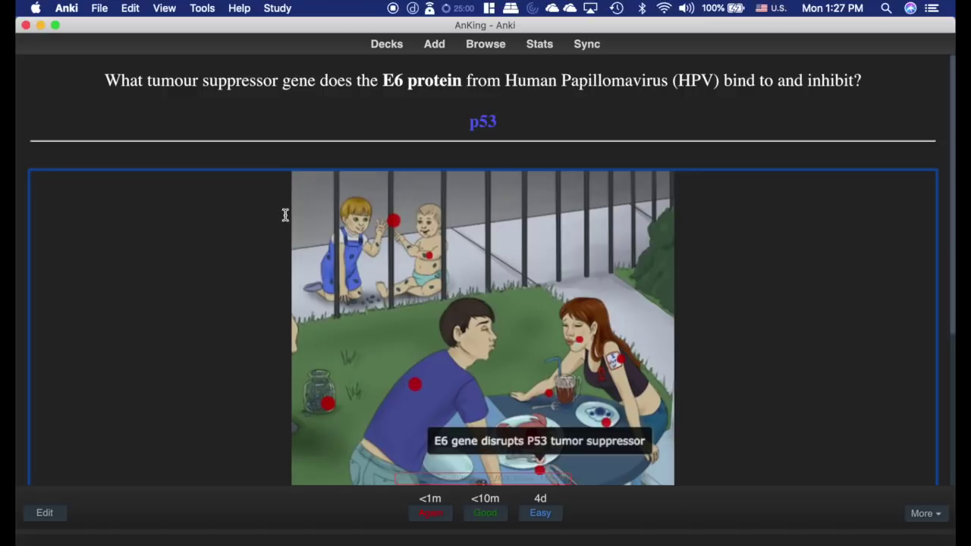
scroll(276, 295, up, 1)
text(a)
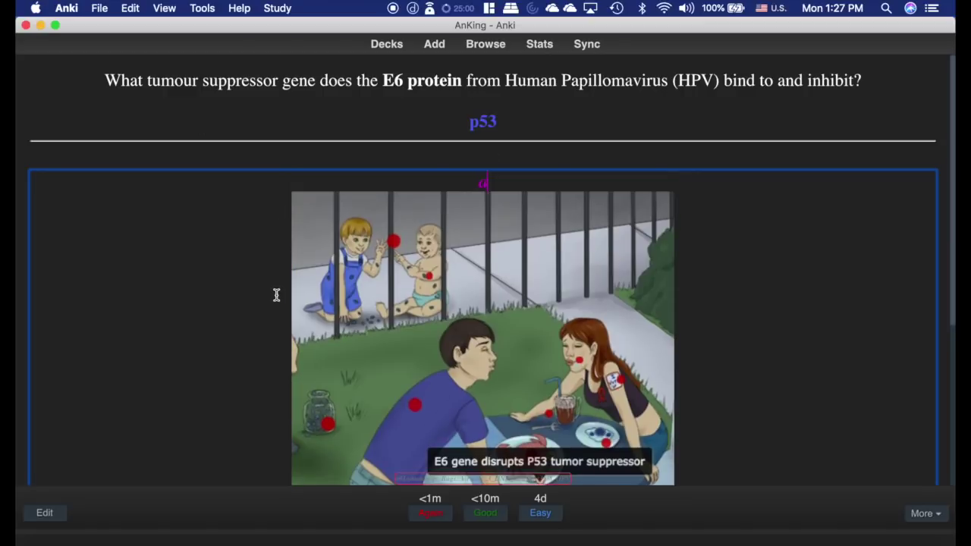
text(sdfsadfasdfasijpwe)
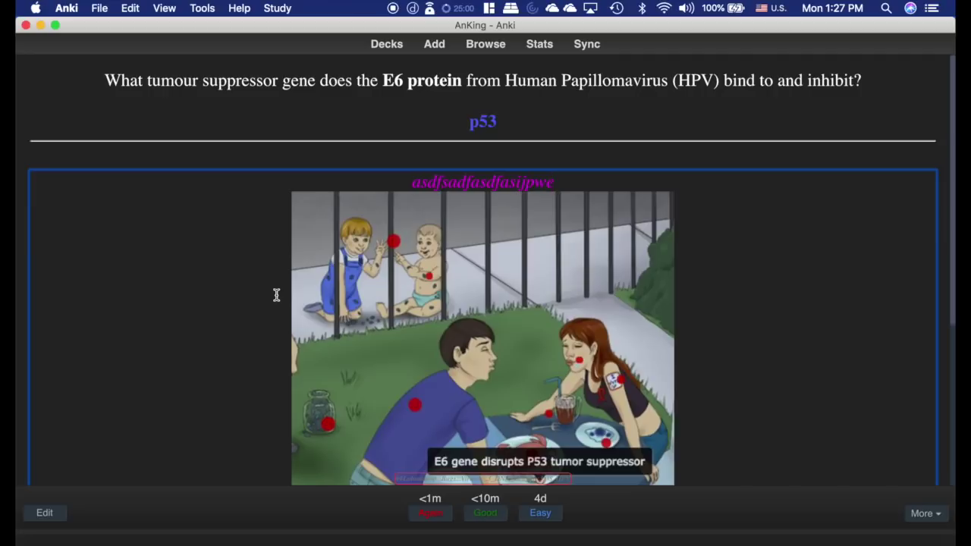
- Delete the test text above the card's image, look over the card, and return to the deck list
drag(553, 182, 406, 181)
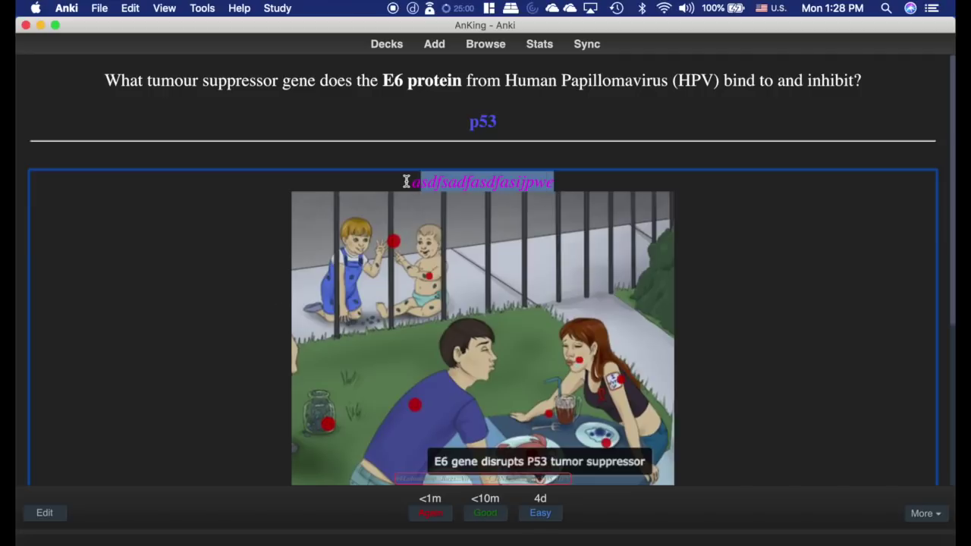
key(BackSpace)
key(BackSpace)
scroll(406, 181, down, 2)
scroll(541, 145, up, 3)
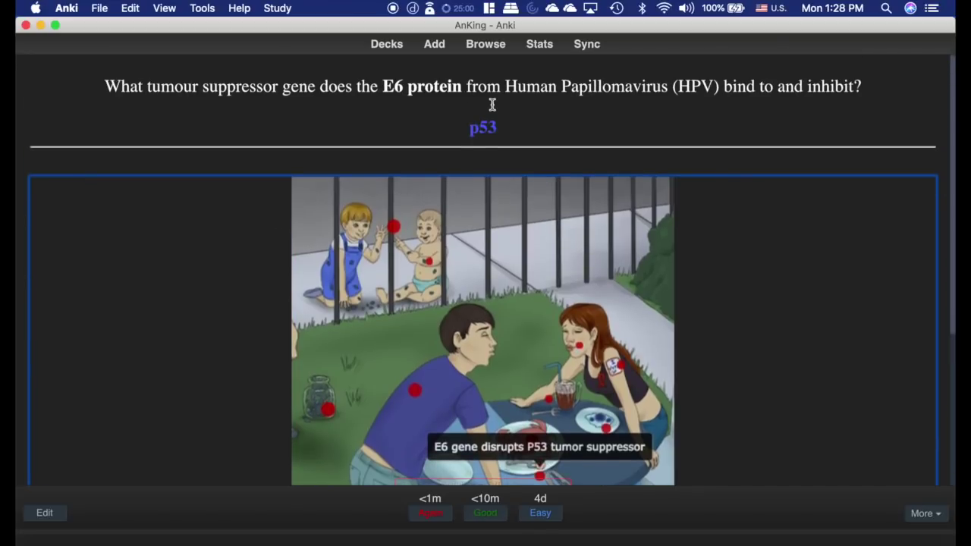
scroll(492, 105, down, 1)
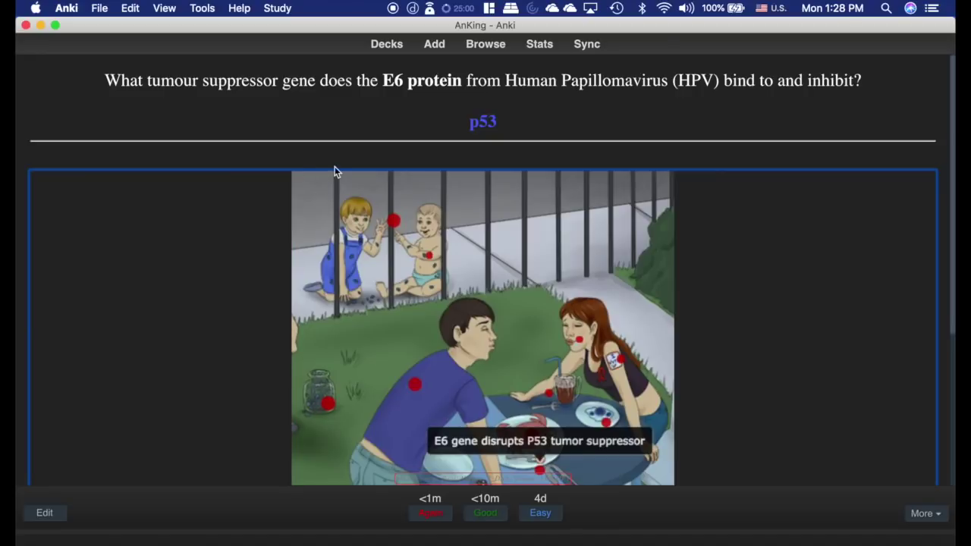
click(387, 45)
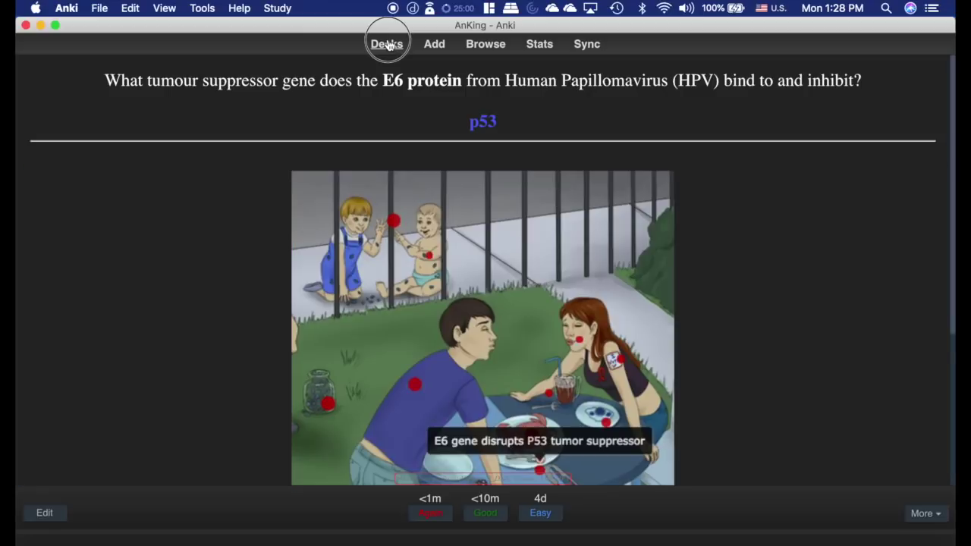